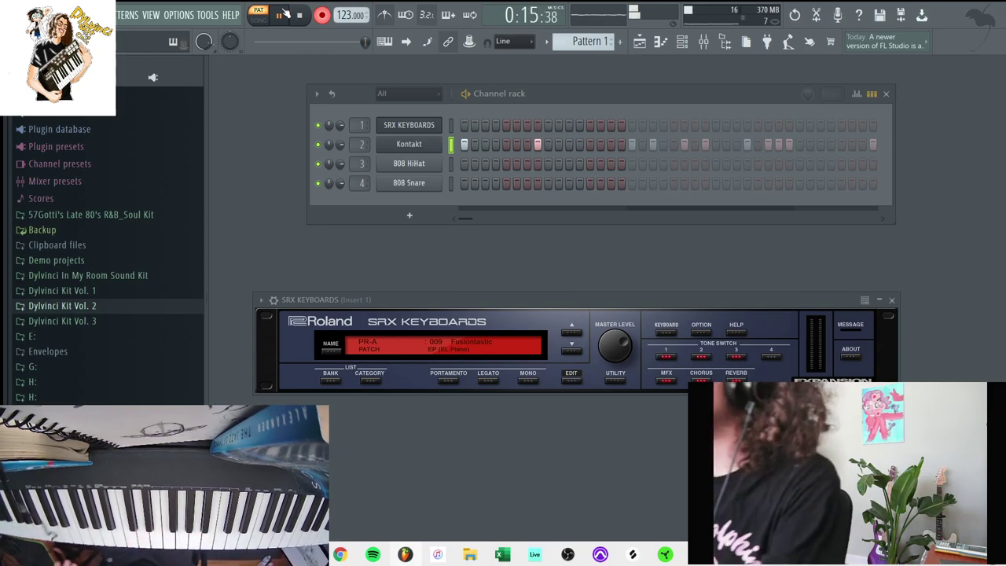
Stop the recording and open the Kontakt channel's notes in the piano roll
left_click(298, 15)
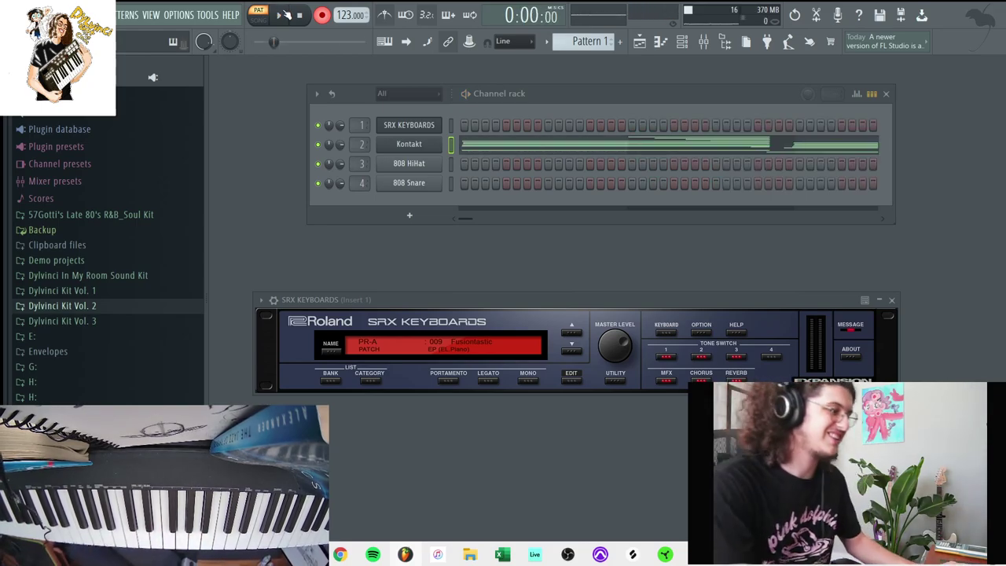
right_click(441, 142)
left_click(448, 145)
right_click(448, 146)
left_click(472, 148)
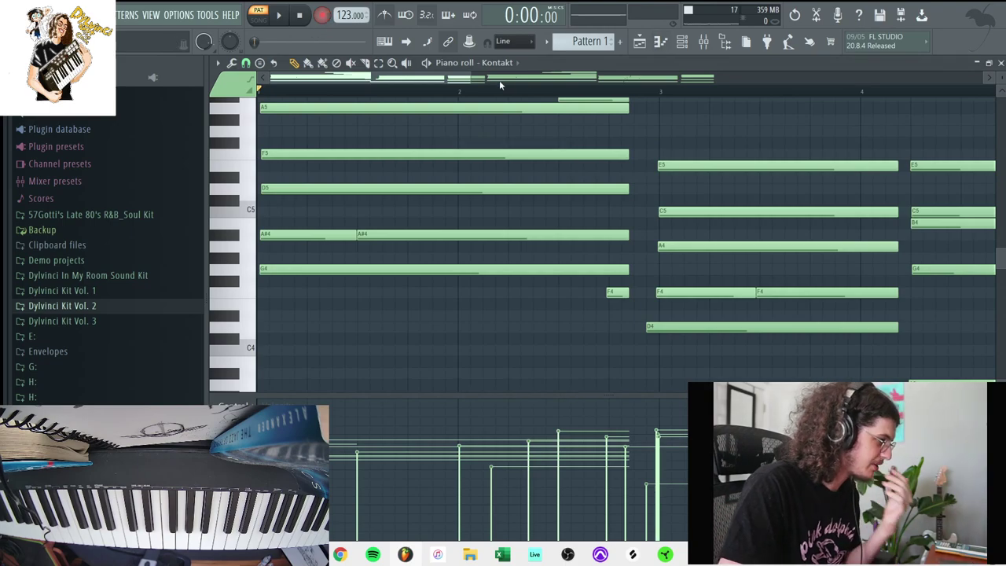
Quantize the recorded Kontakt chords to the grid
scroll(463, 81, "down", 4)
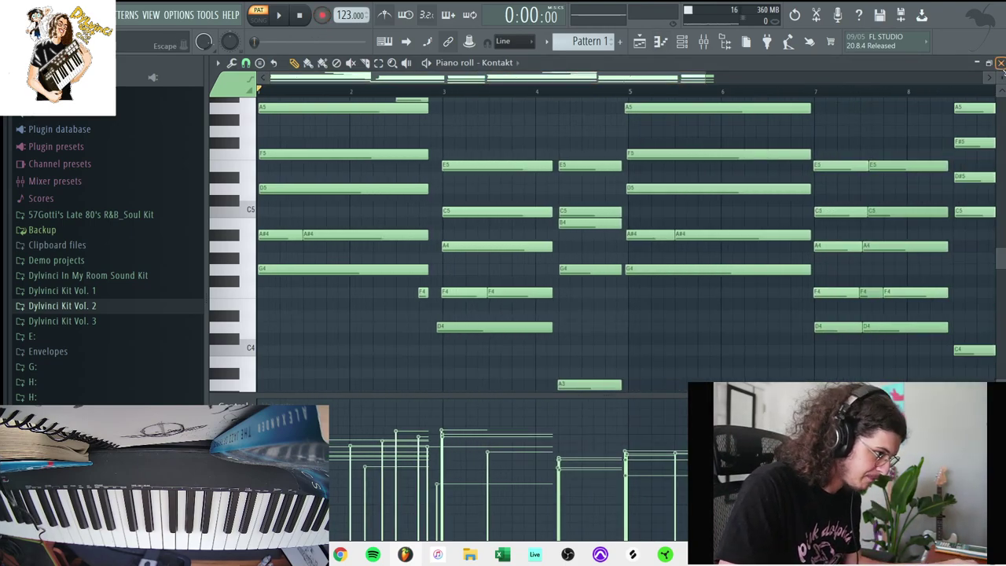
left_click_drag(1003, 76, 1002, 90)
key("ctrl+q")
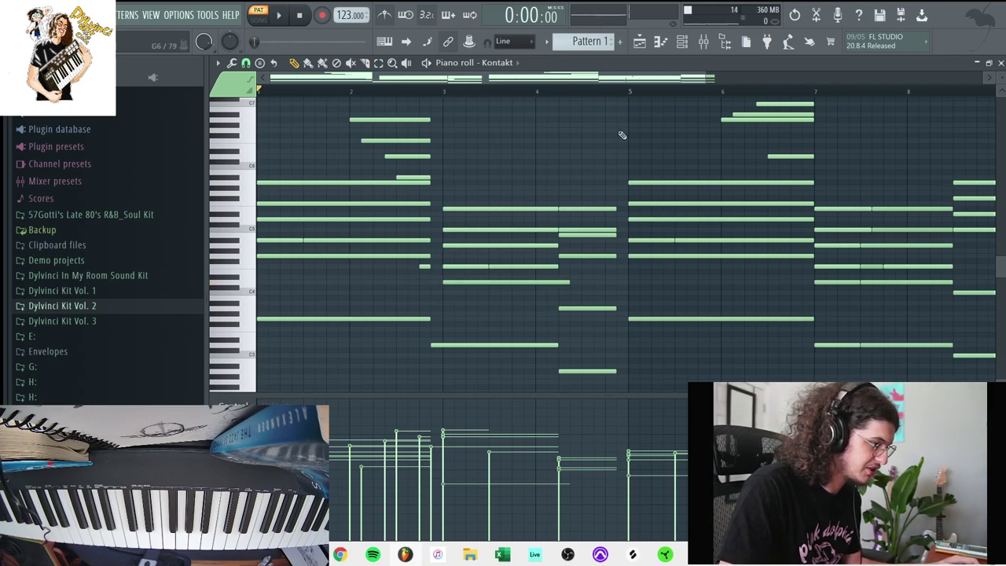
Extend the final chord's notes to the start of bar 9 and lower the last high note in bar 6 to C6
left_click_drag(571, 82, 702, 87)
left_click_drag(775, 167, 774, 355)
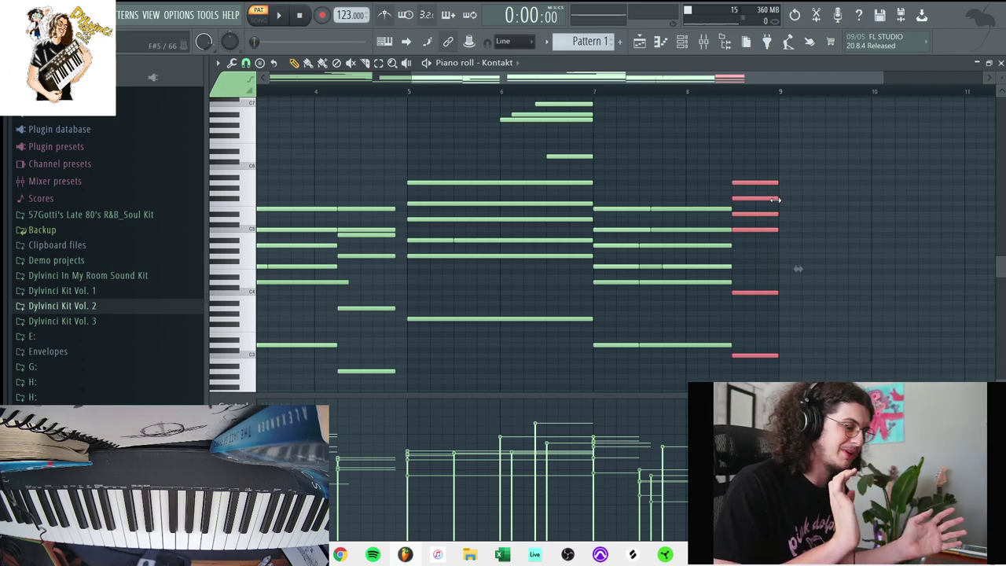
right_click(495, 171)
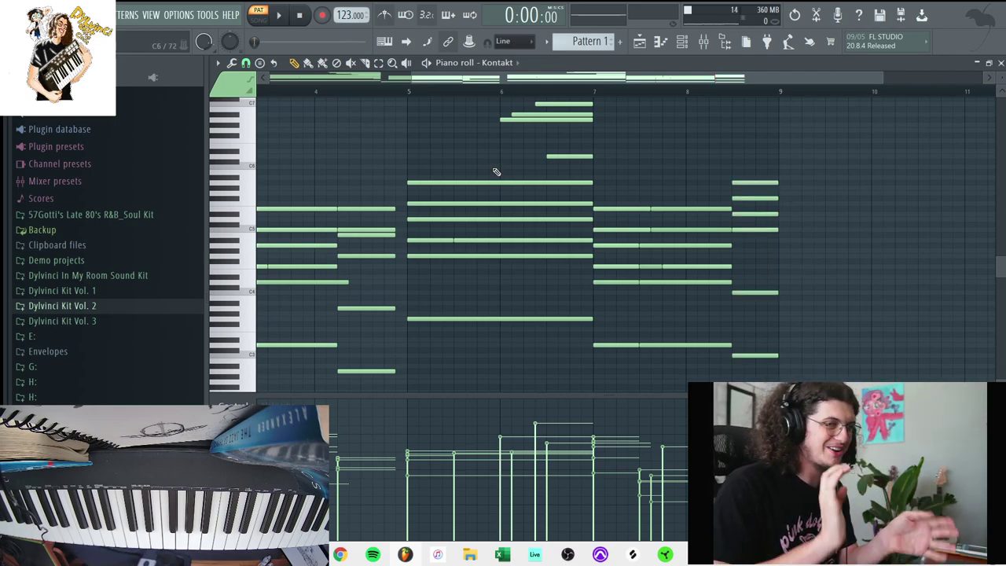
left_click_drag(554, 157, 554, 164)
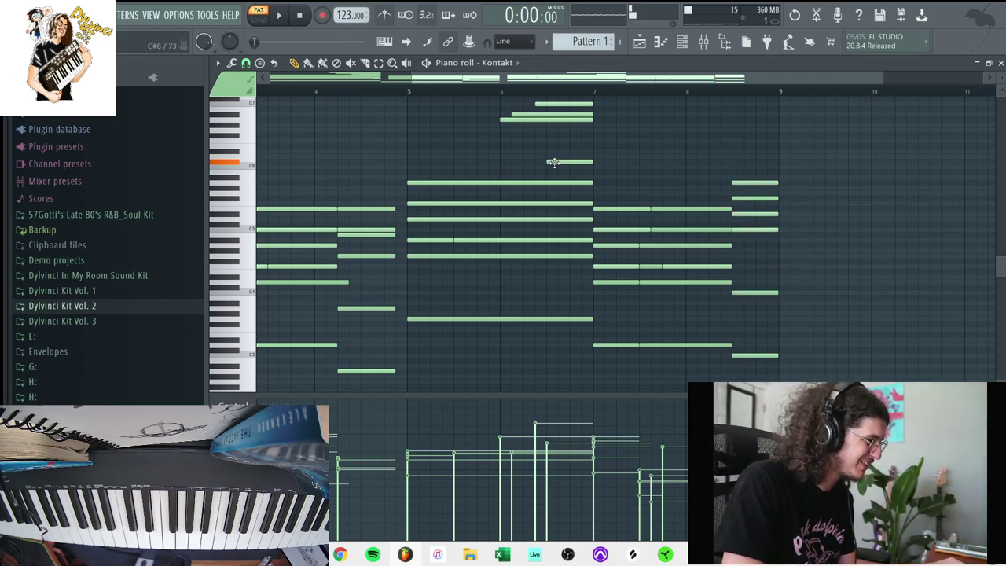
Extend the opening chord's notes to the start of bar 3 and shift the low D3 note to begin at bar 3
key("space")
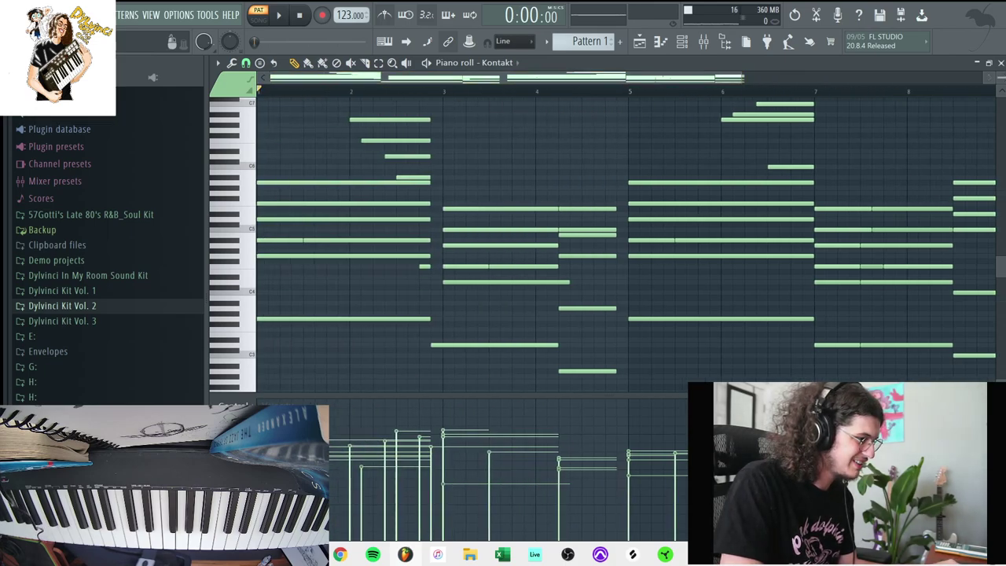
left_click_drag(739, 77, 888, 78)
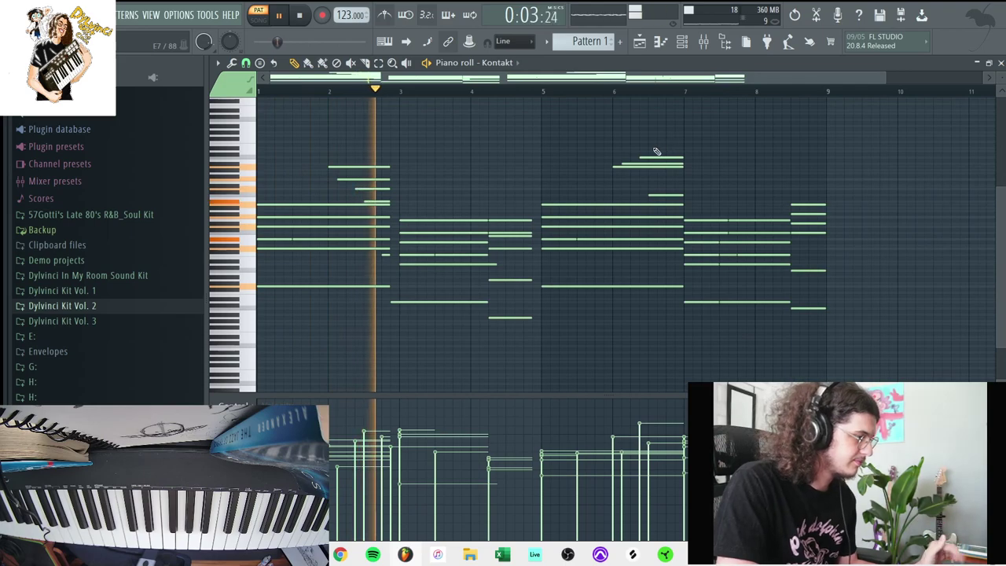
left_click_drag(379, 298, 393, 157)
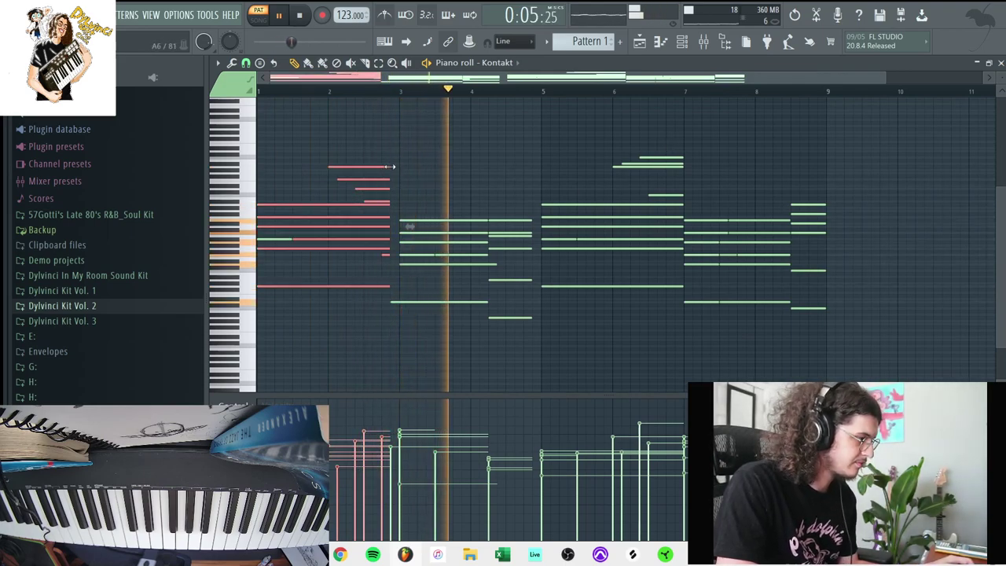
left_click(511, 189, "ctrl")
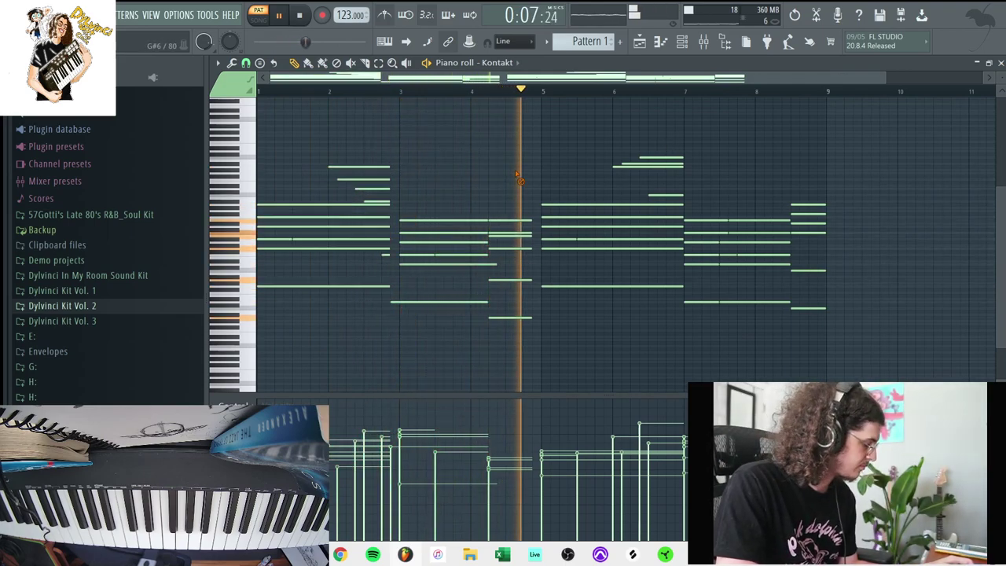
left_click_drag(379, 162, 438, 301)
left_click(427, 277, "ctrl")
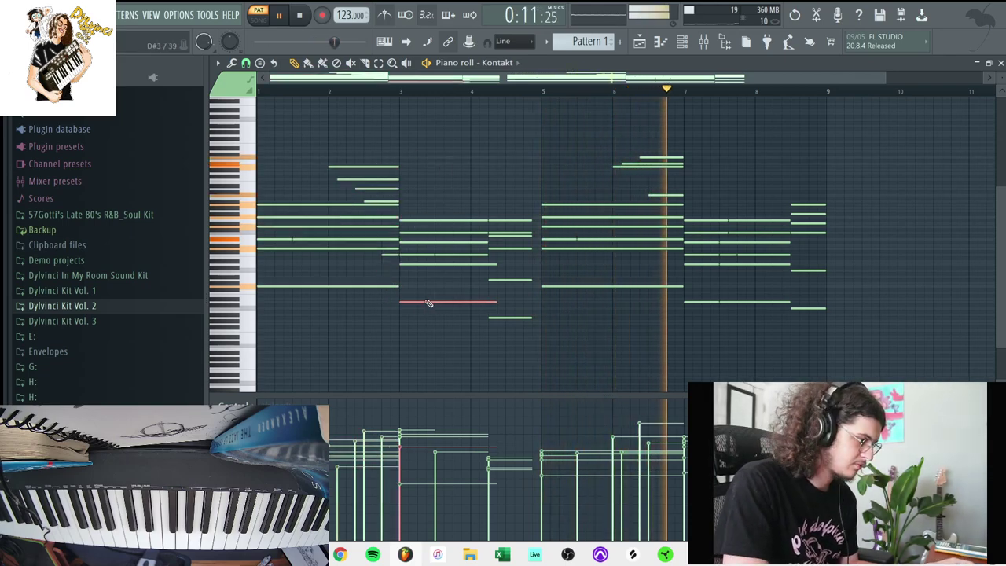
left_click(756, 146, "ctrl")
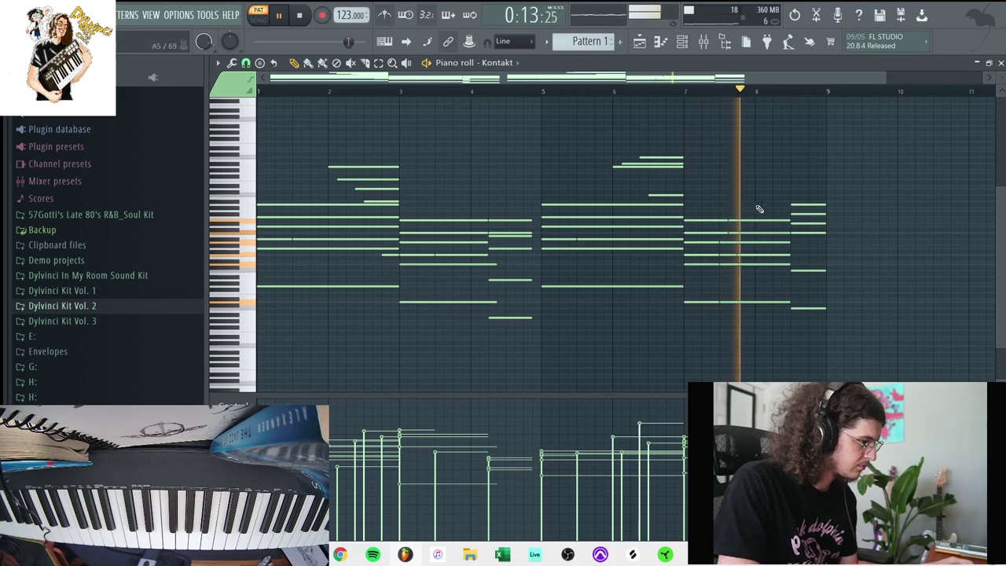
key("space")
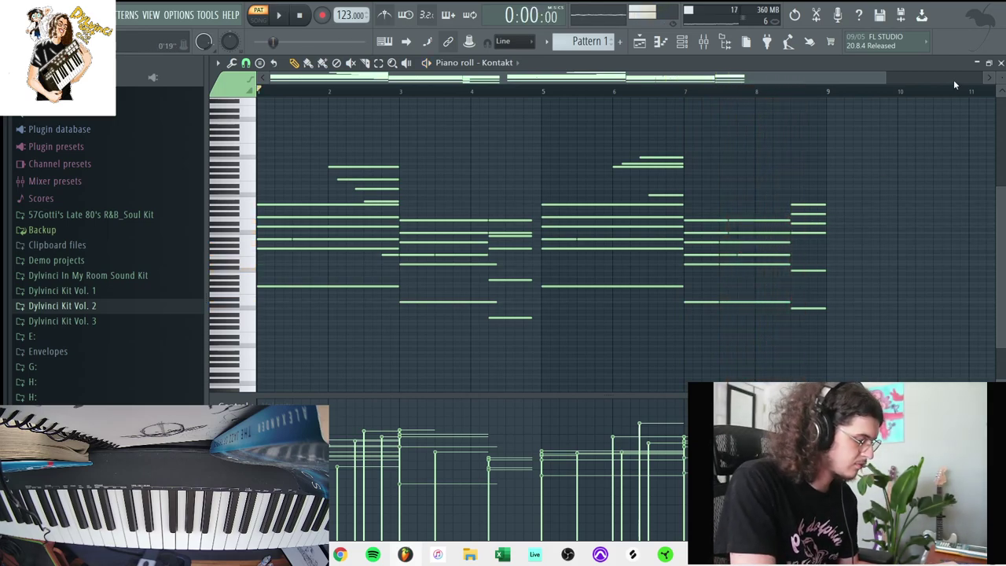
Play the edited Kontakt chord progression from the start to check its timing
scroll(955, 85, "up", 2)
key("space")
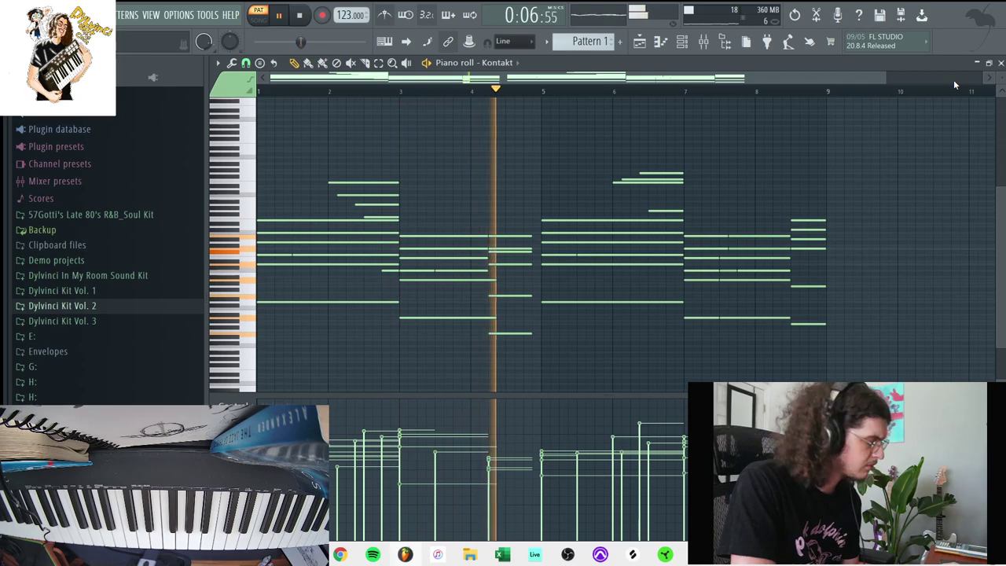
key("ctrl+Up")
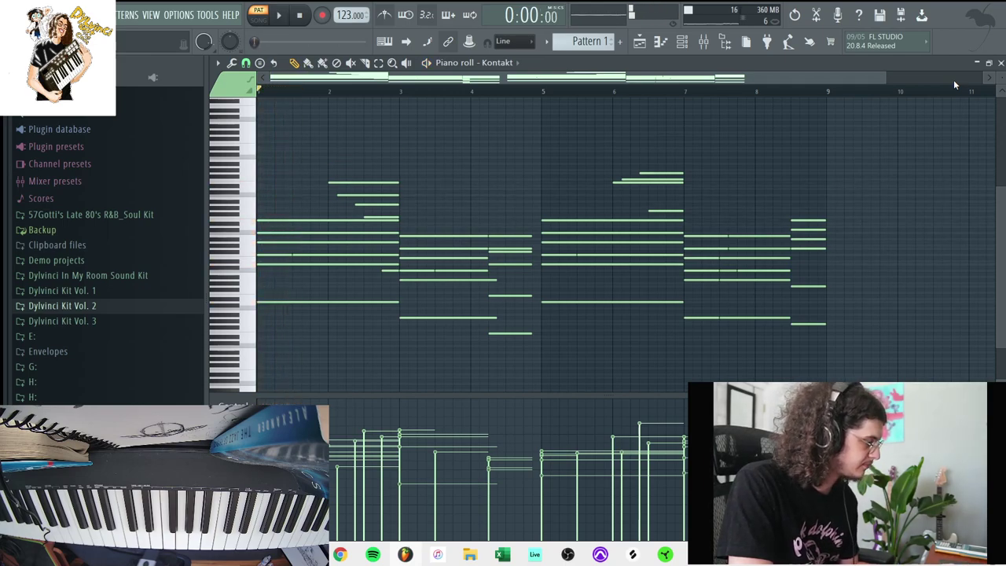
key("shift+Up")
key("shift+Up")
key("shift+Up")
key("space")
key("space")
key("ctrl+Down")
key("space")
key("space")
key("space")
Switch the channel rack to whole-pattern note previews and start recording notes on the SRX KEYBOARDS channel
left_click(1000, 63)
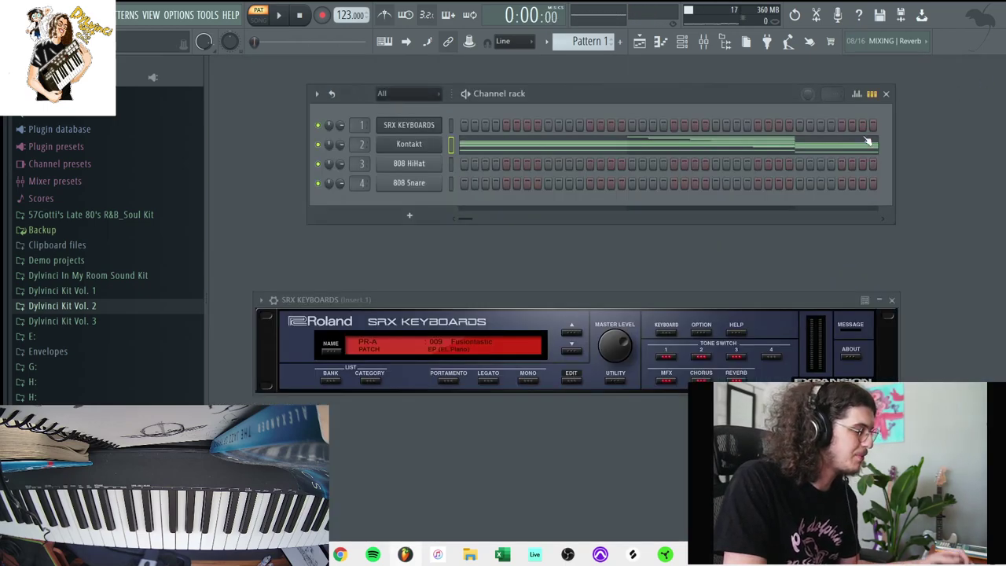
left_click(872, 96)
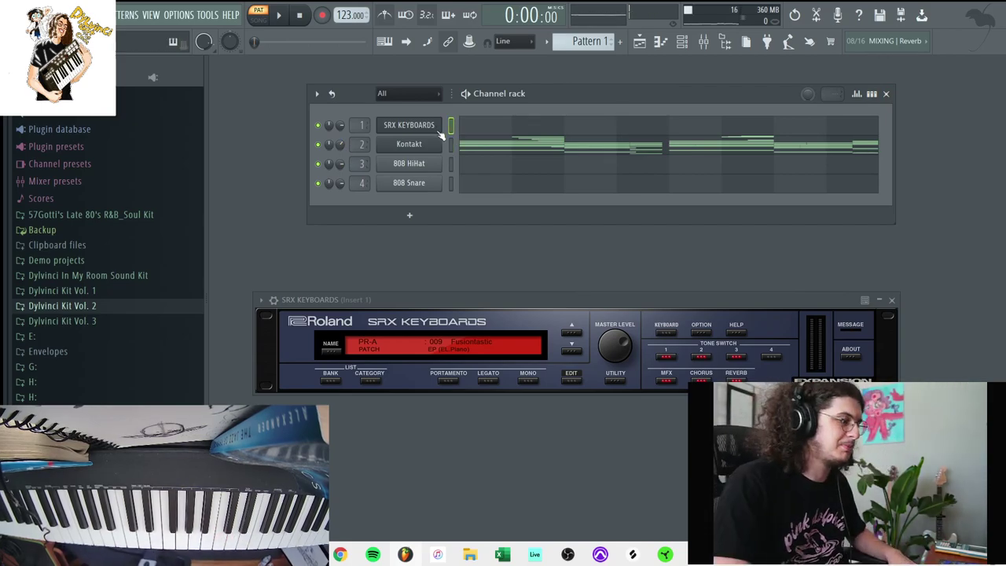
left_click(321, 14)
left_click(519, 315)
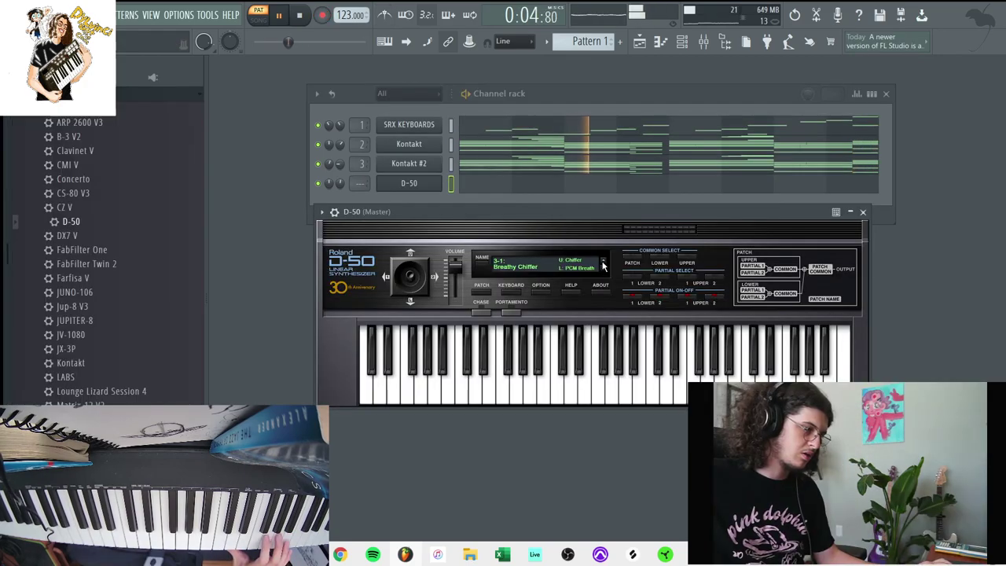
Choose the D-50's 2-8 Synthetic Electric patch and record a notes and automation take with it
left_click(603, 266)
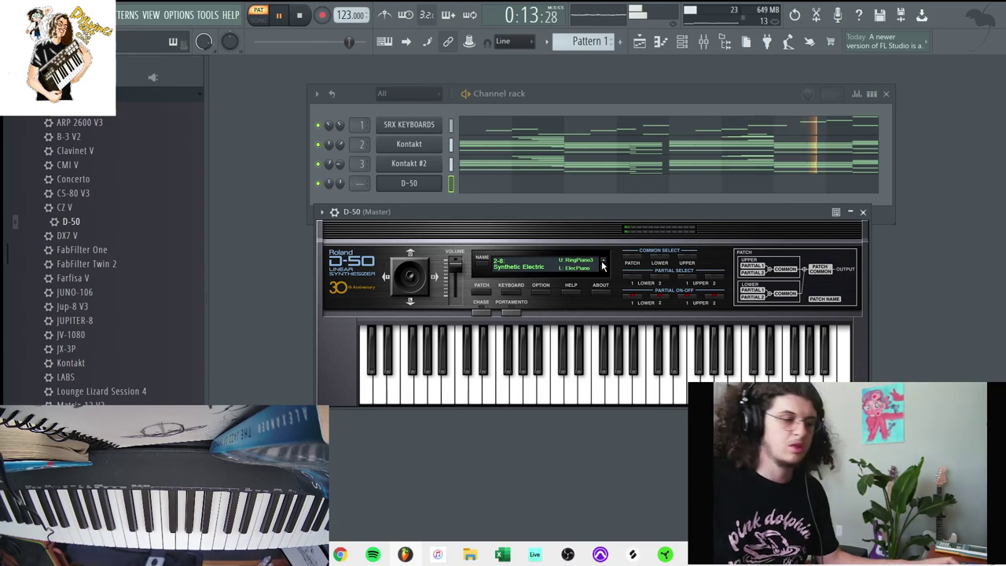
left_click(302, 21)
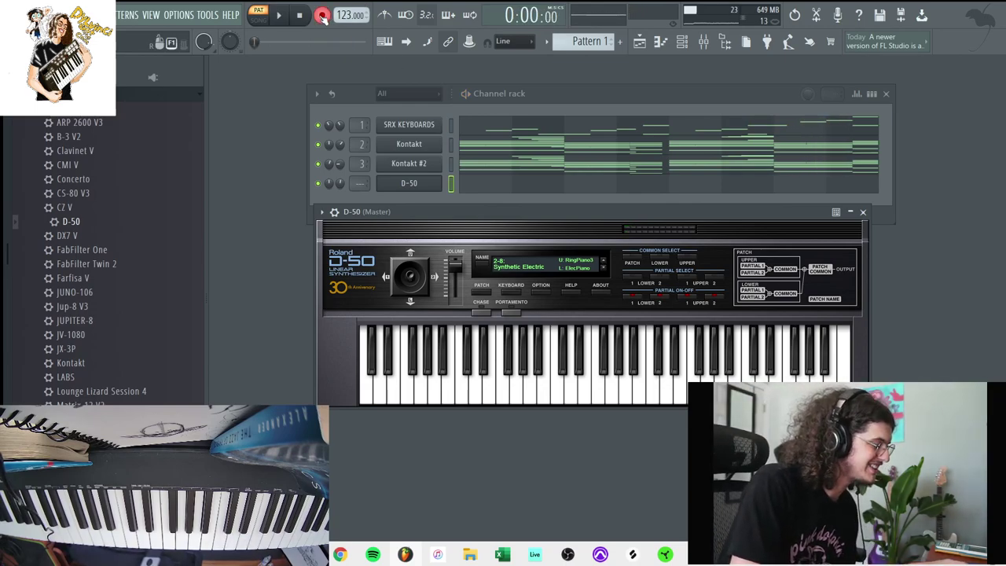
left_click(321, 16)
left_click(542, 344)
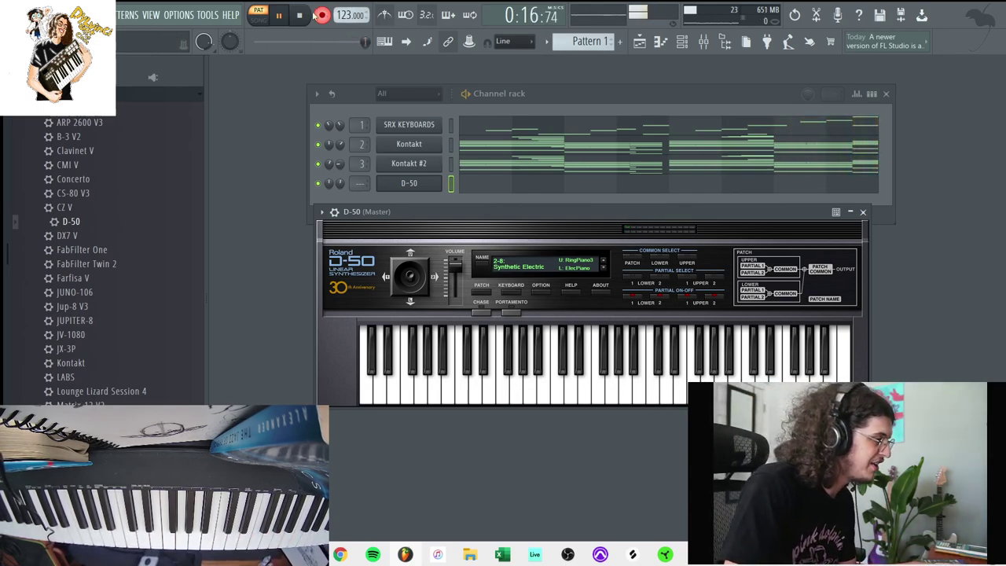
key("space")
In the D-50's piano roll, raise the last melody note in bar 8 to D6 while auditioning from bar 7
right_click(429, 182)
left_click(463, 181)
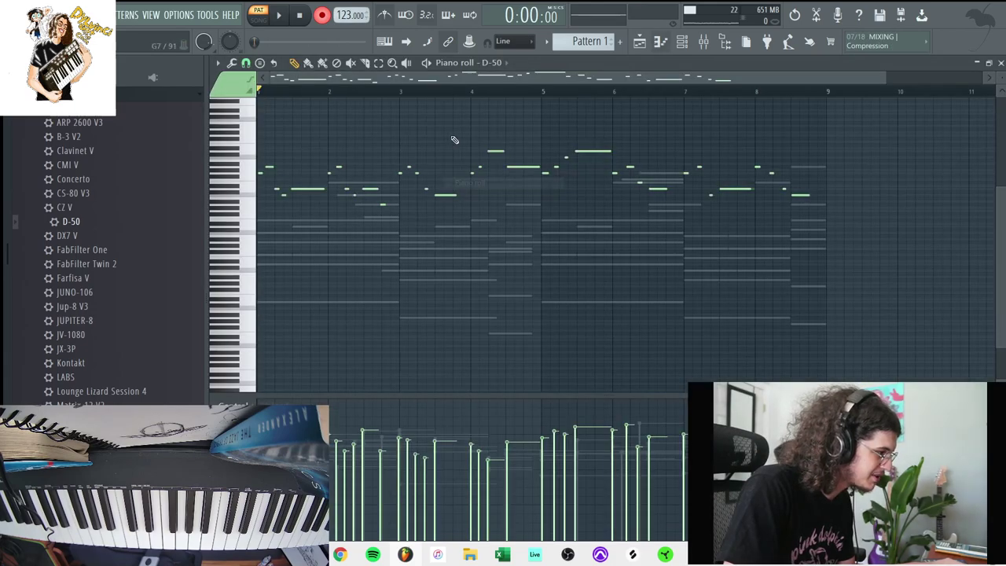
left_click_drag(268, 76, 534, 77)
left_click_drag(672, 225, 443, 127)
left_click(456, 92)
key("space")
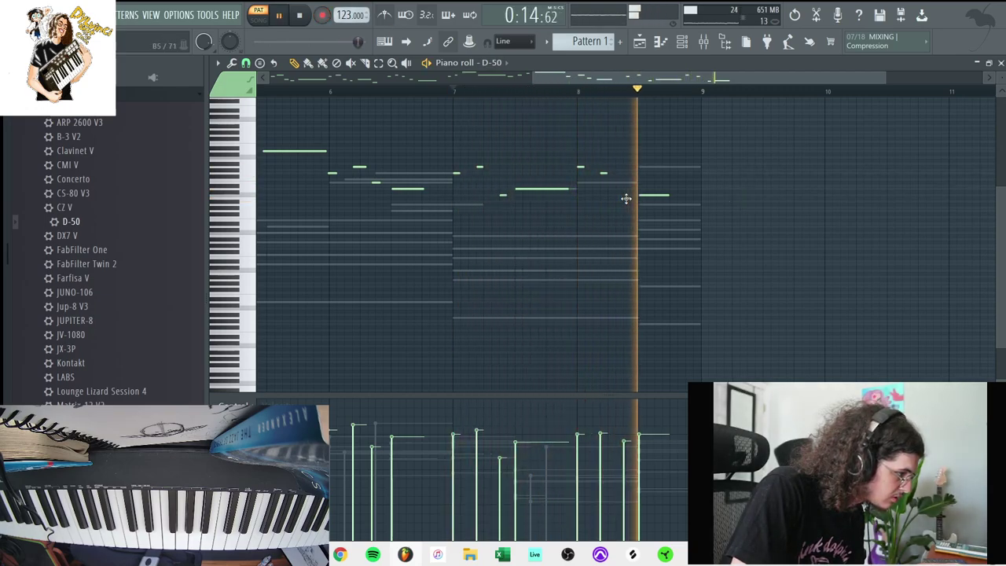
key("space")
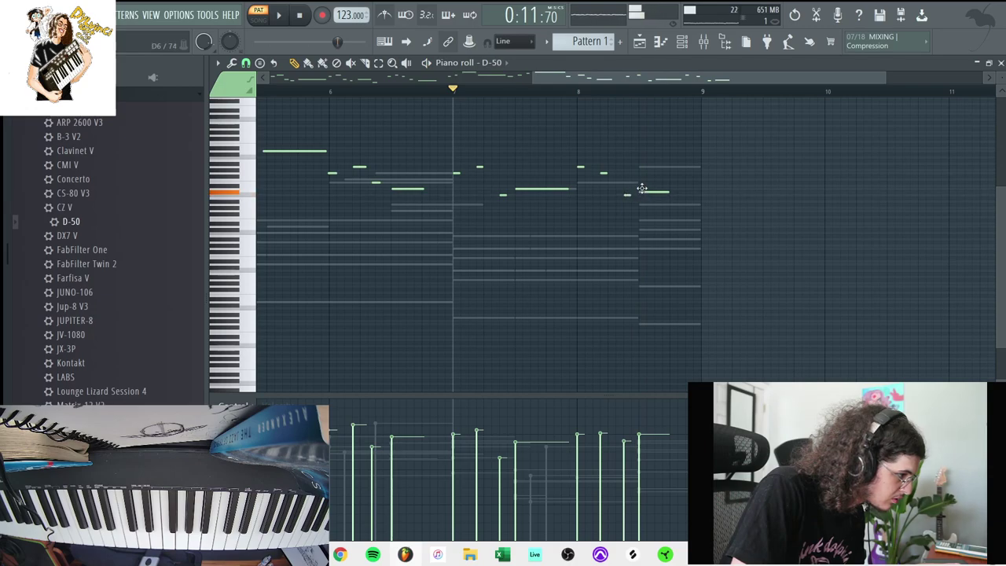
key("space")
Delete the D-50 melody notes before bar 7, keeping only the phrase in bars 7 and 8
scroll(438, 102, "left", 3)
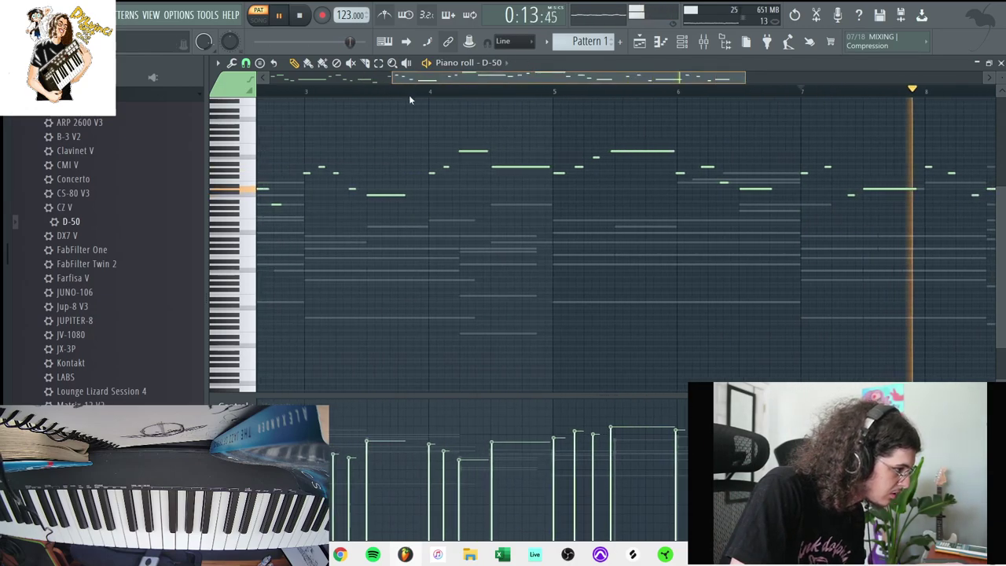
left_click_drag(437, 99, 511, 130)
scroll(780, 244, "down", 3)
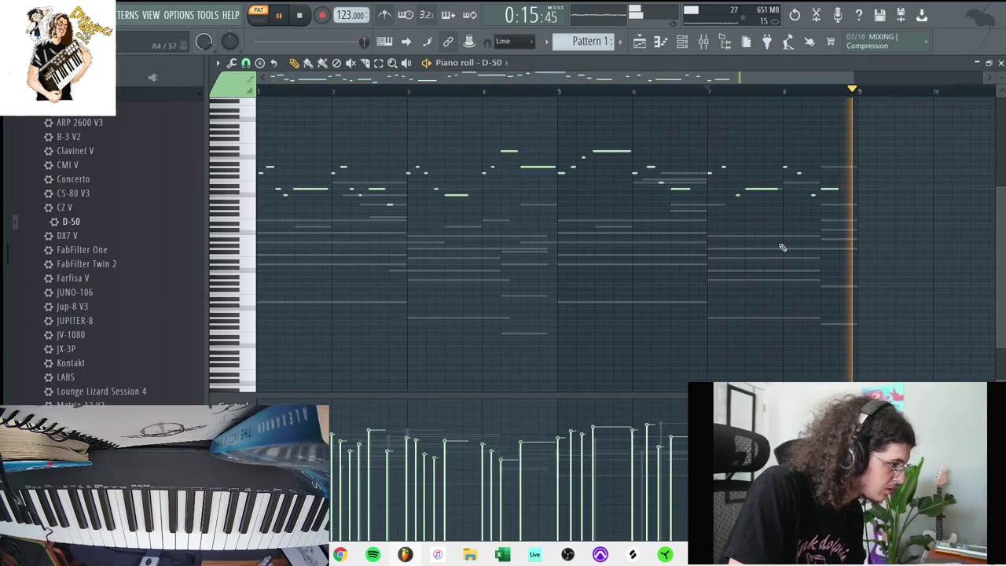
scroll(786, 251, "up", 3)
key("space")
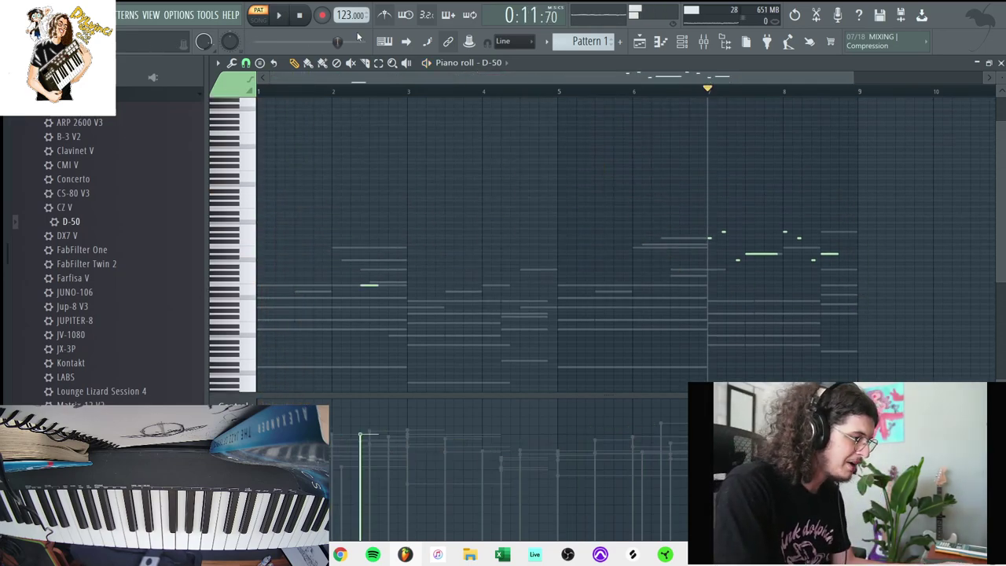
key("ctrl+z")
Move the remaining two-bar D-50 phrase back to start at bar 1
left_click(862, 273)
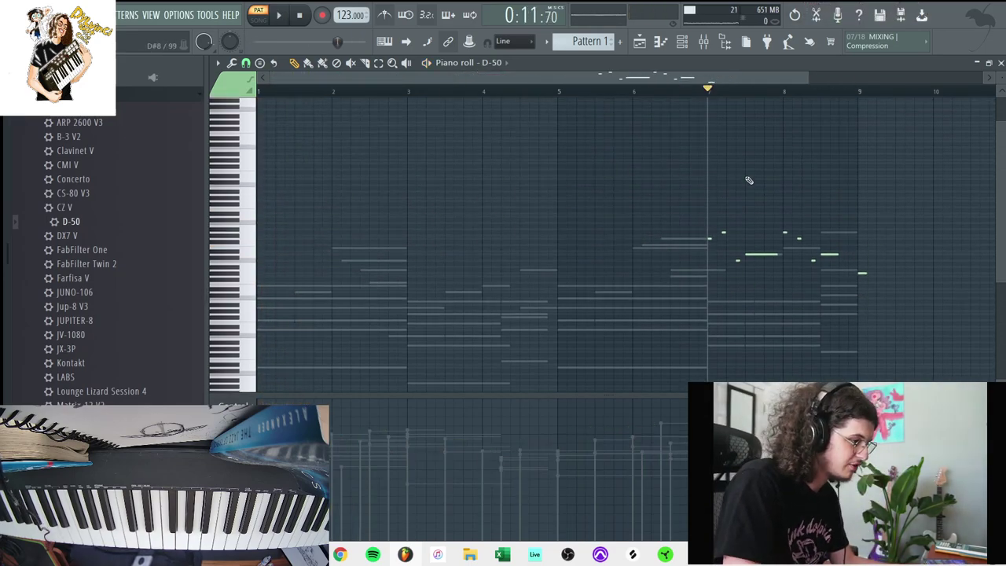
key("shift+Left")
key("shift+Left")
key("shift+Left")
key("shift+Left")
key("shift+Left")
key("shift+Left")
key("shift+Left")
key("shift+Left")
key("shift+Left")
key("shift+Left")
key("shift+Left")
key("shift+Left")
key("shift+Left")
key("shift+Left")
key("shift+Left")
key("shift+Left")
key("shift+Left")
key("shift+Left")
key("shift+Left")
key("shift+Left")
key("shift+Left")
Duplicate the two-bar phrase three times to fill the pattern through bar 8, and play it back
left_click_drag(406, 92, 258, 98)
key("ctrl+b")
key("ctrl+b")
key("ctrl+b")
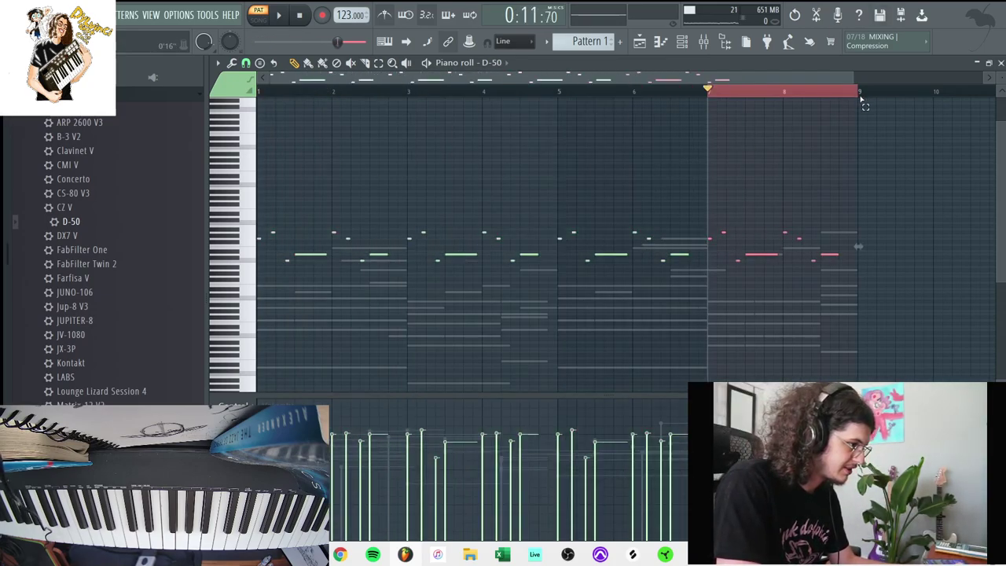
left_click_drag(860, 97, 692, 98)
key("space")
left_click(716, 123, "ctrl")
Route the D-50 channel to mixer track 4 and check its signal in the mixer
left_click(1000, 63)
left_click_drag(360, 184, 360, 166)
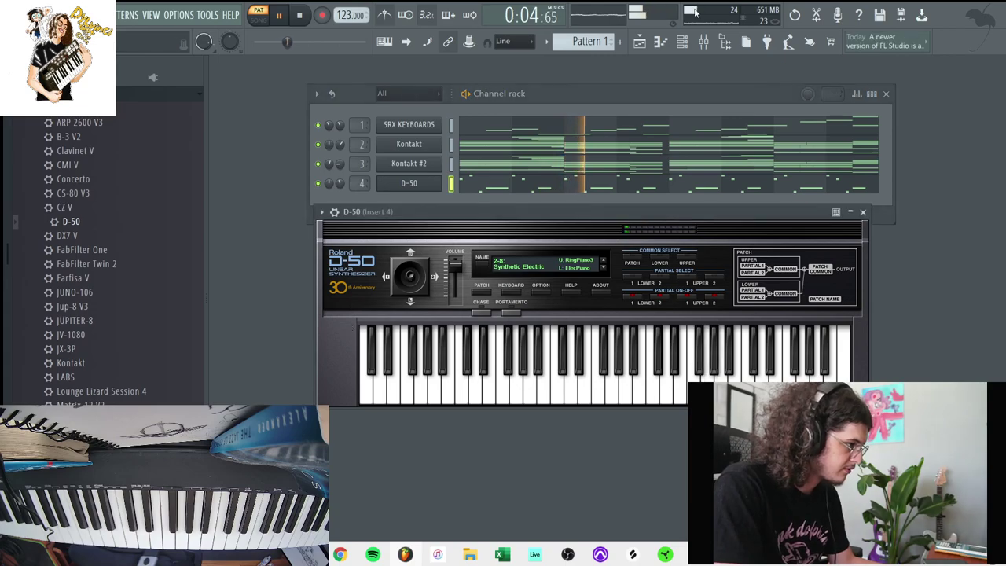
key("F9")
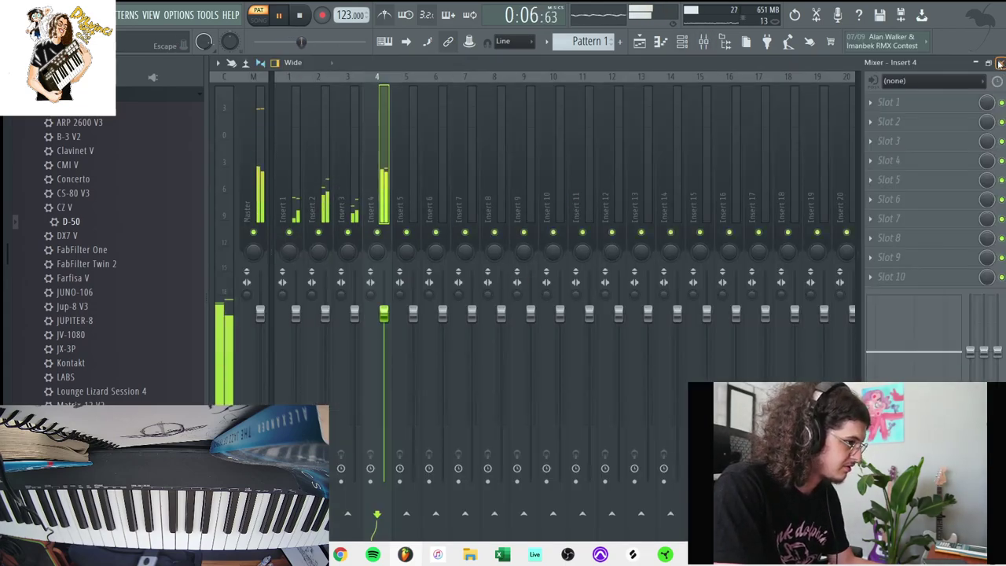
key("F9")
scroll(150, 285, "up", 3)
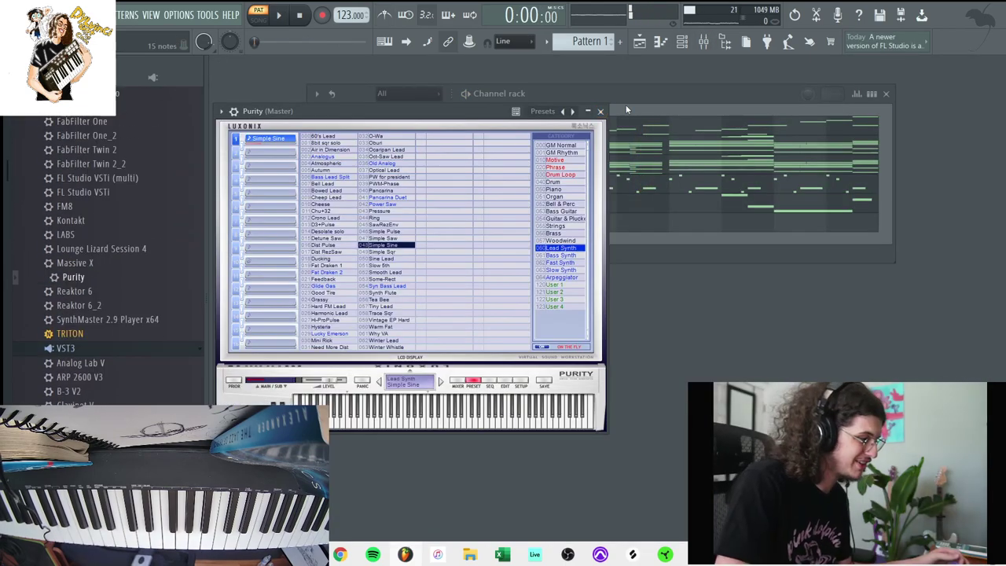
Record a melody with the Simple Sine lead on the Purity channel over the looping pattern, and play the pattern back
left_click(627, 110)
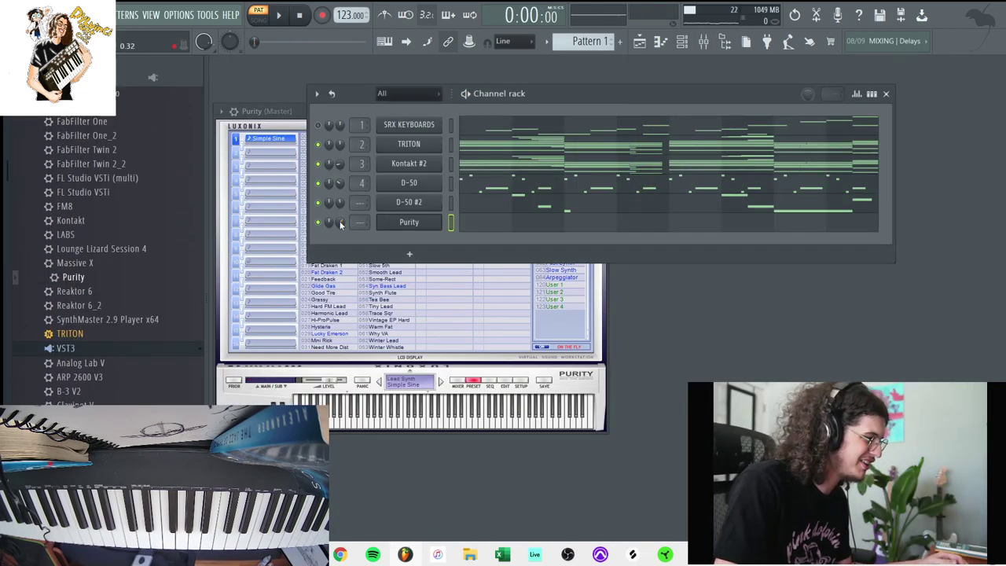
key("r")
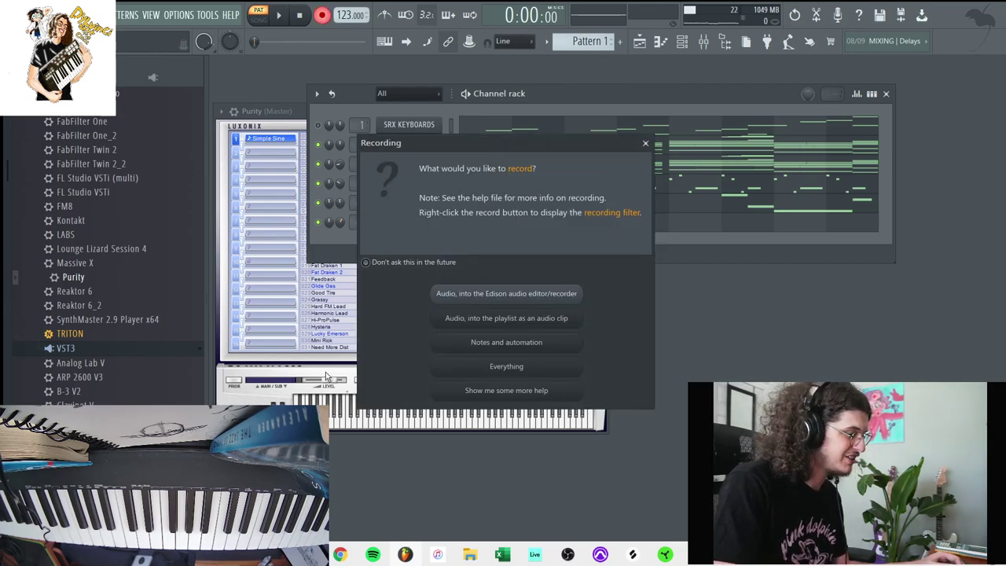
left_click(475, 318)
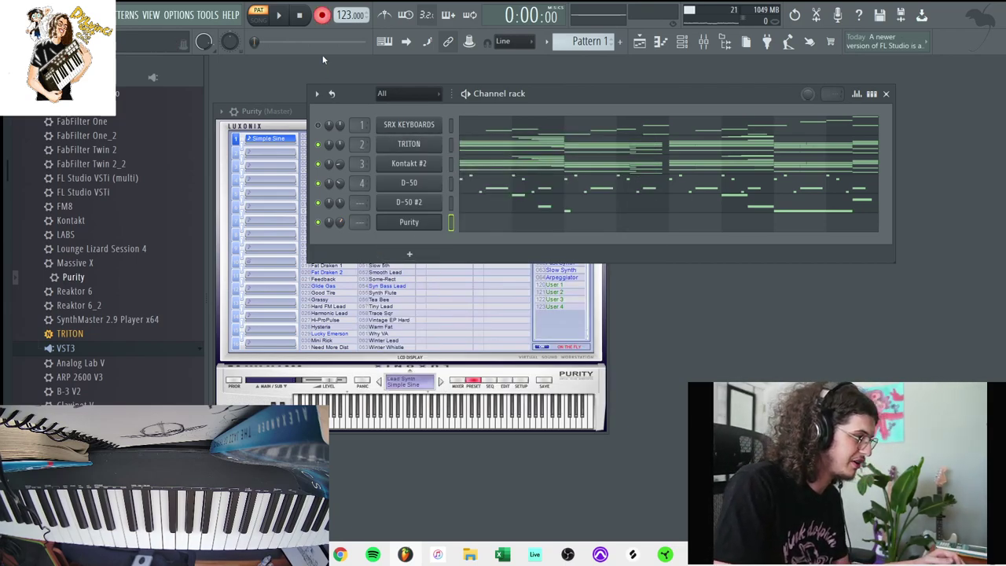
key("space")
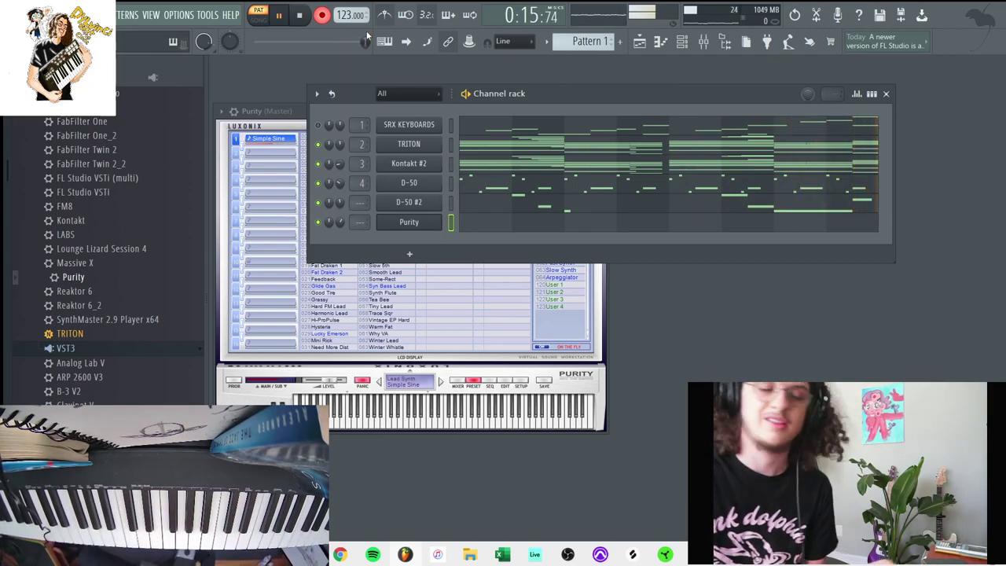
key("space")
key("space")
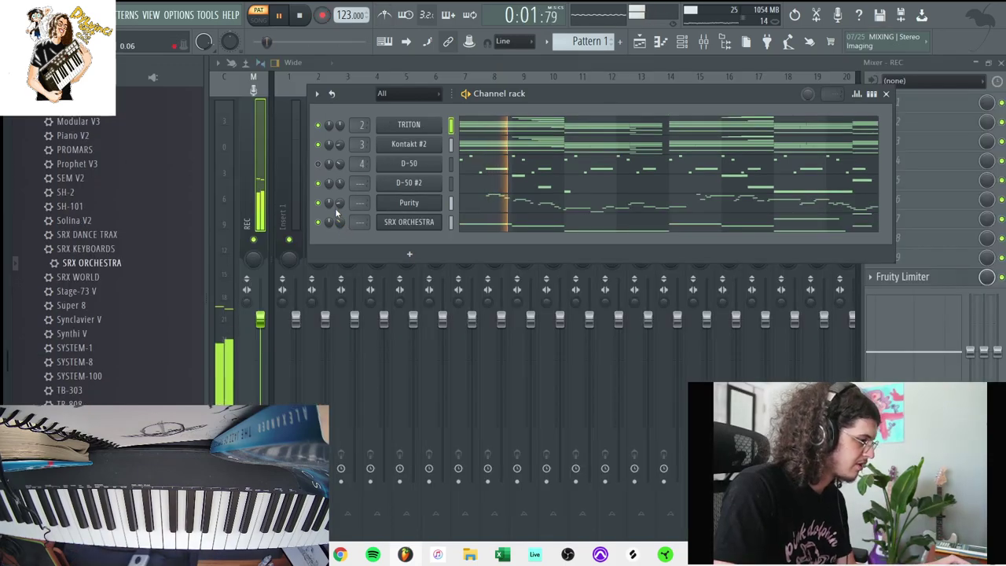
Find the Claps folder in Dylvinci Drum Kit Vol. 2 and add Dylvinci Clap 1 as a new channel
scroll(114, 235, "up", 15)
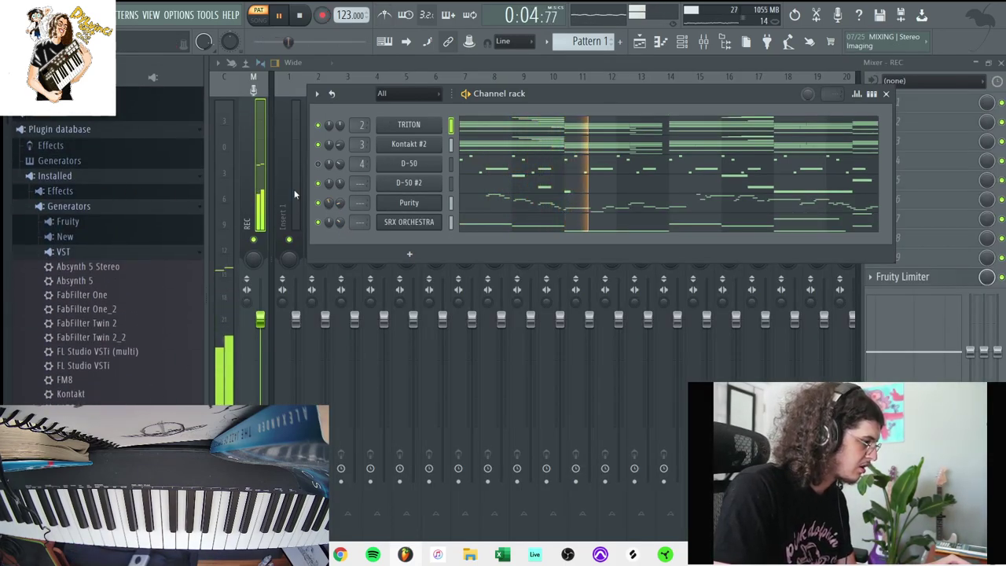
left_click(90, 133)
scroll(81, 338, "down", 2)
left_click(91, 268)
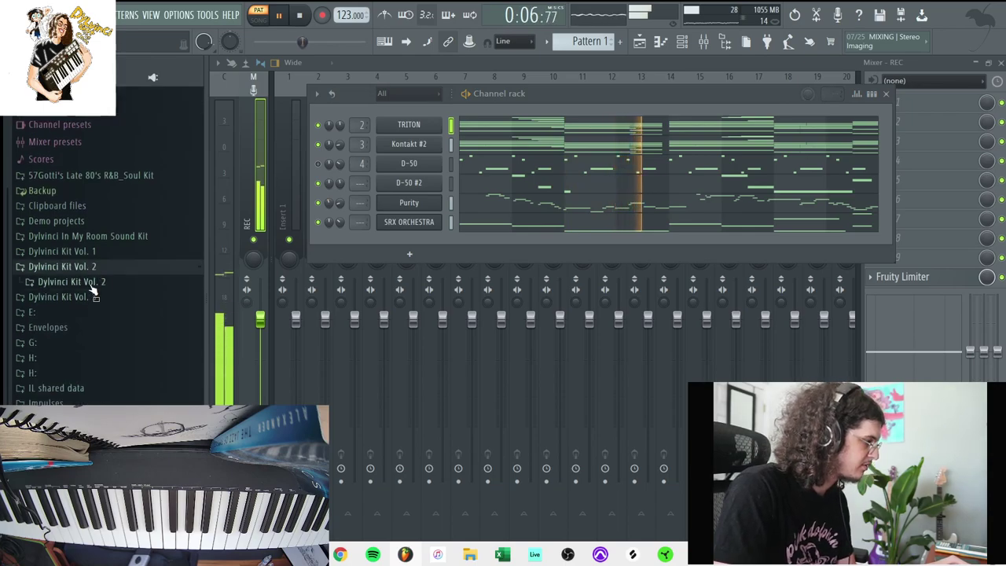
left_click(90, 283)
left_click(89, 302)
left_click(88, 343)
left_click(91, 321)
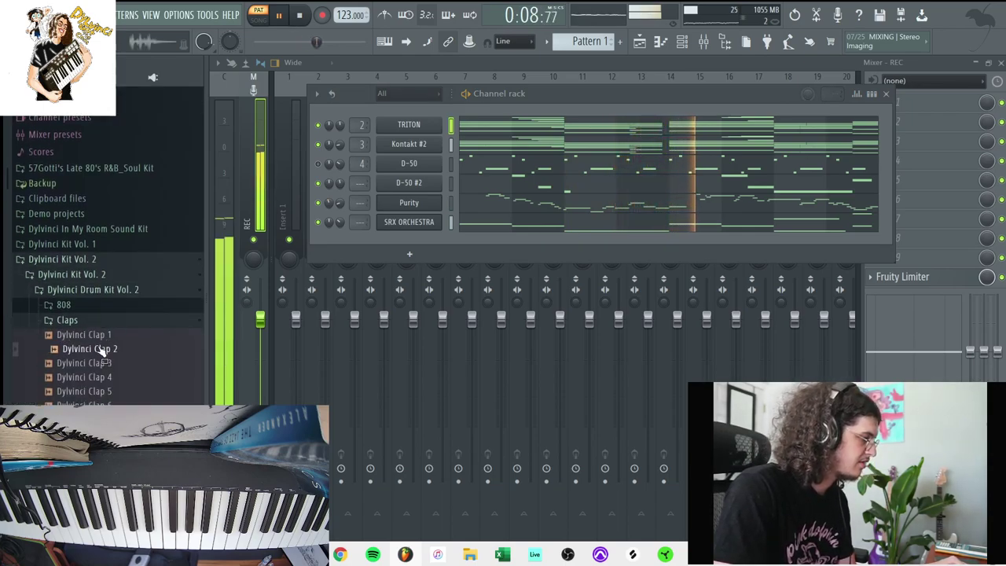
left_click_drag(92, 336, 409, 245)
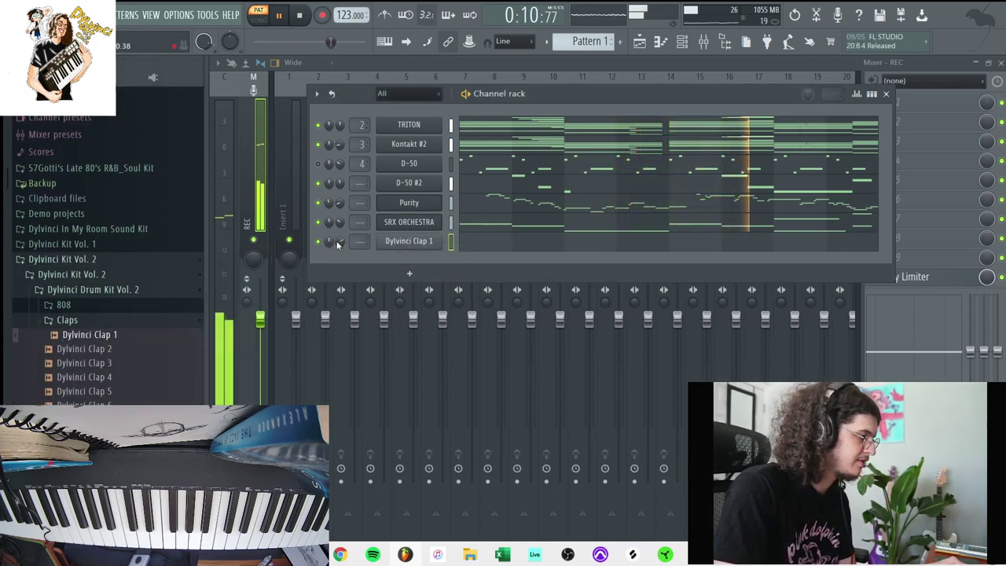
Program Dylvinci Clap 1 with C5 hits on beat 3 of bars 1 to 4 and duplicate them through bar 8
key("space")
right_click(404, 246)
left_click(462, 239)
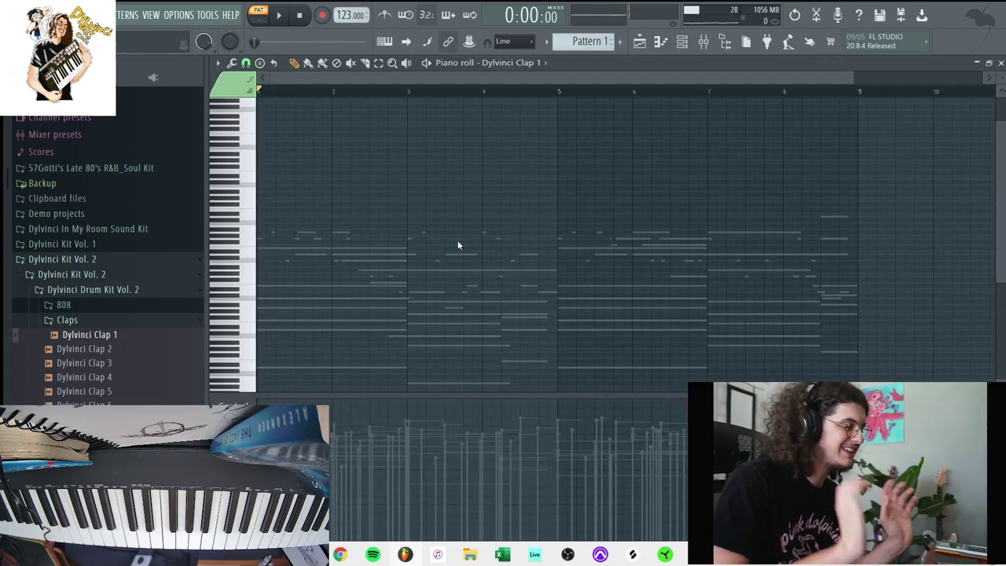
scroll(403, 279, "up", 5)
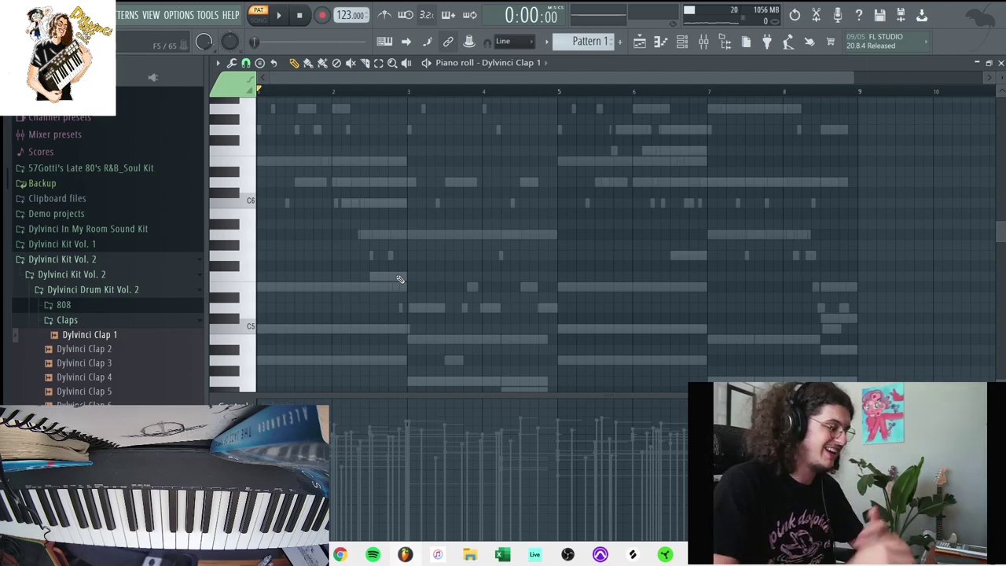
scroll(369, 271, "down", 2)
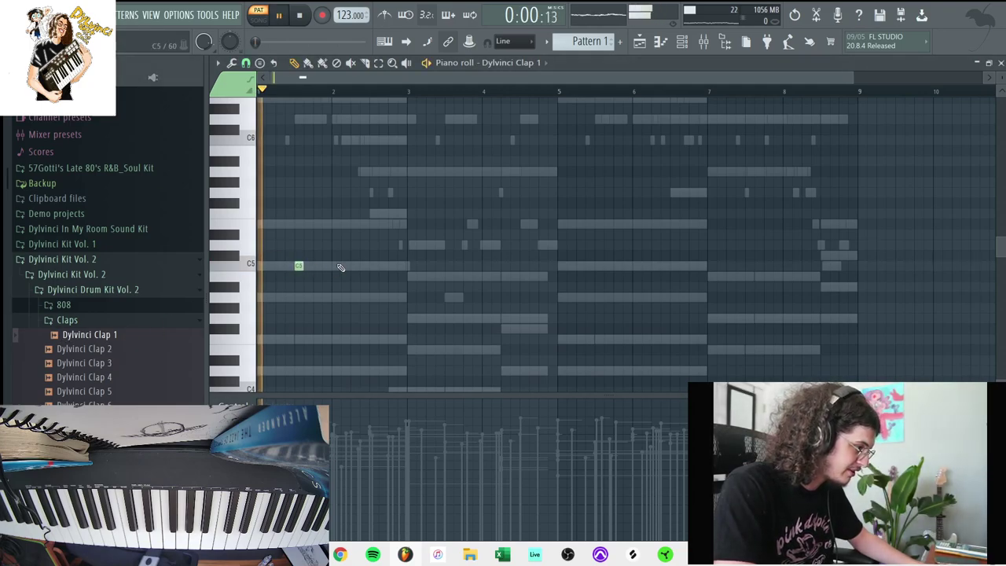
left_click(375, 266)
left_click(450, 266)
left_click(526, 266)
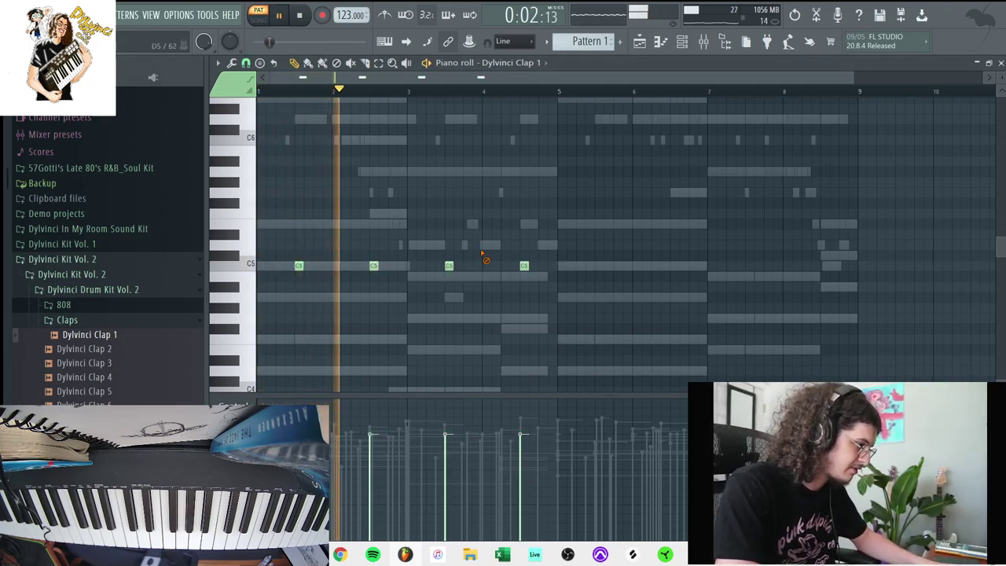
key("ctrl+b")
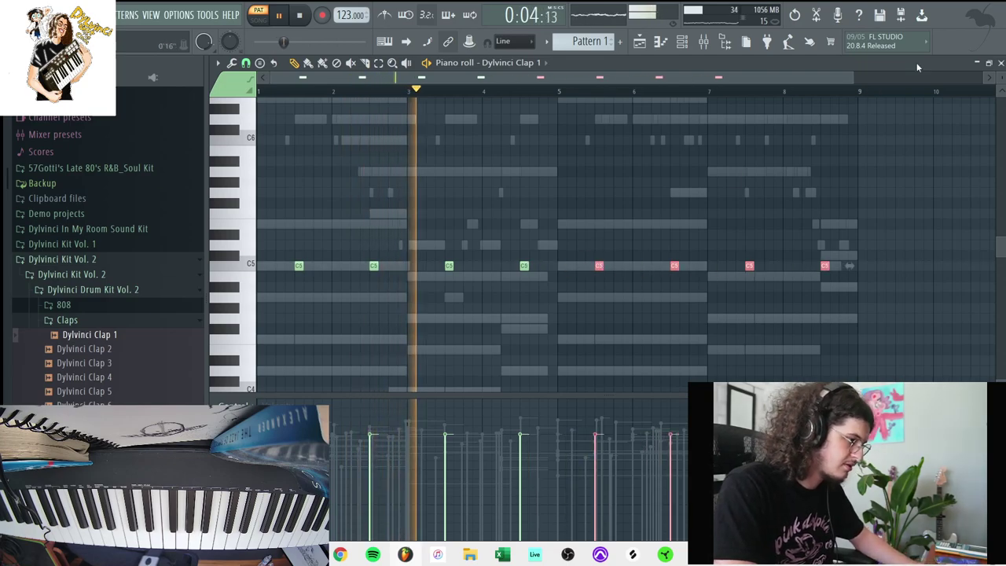
left_click(1000, 62)
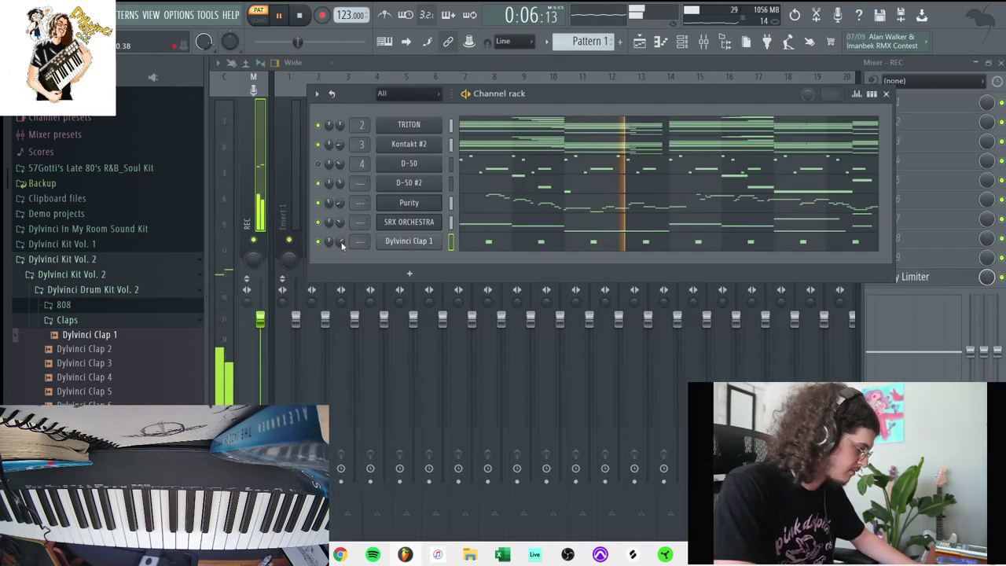
Add Dylvinci Hat 5 from the kit's Hihats folder as a channel and fill it with hits every two steps
scroll(132, 330, "down", 2)
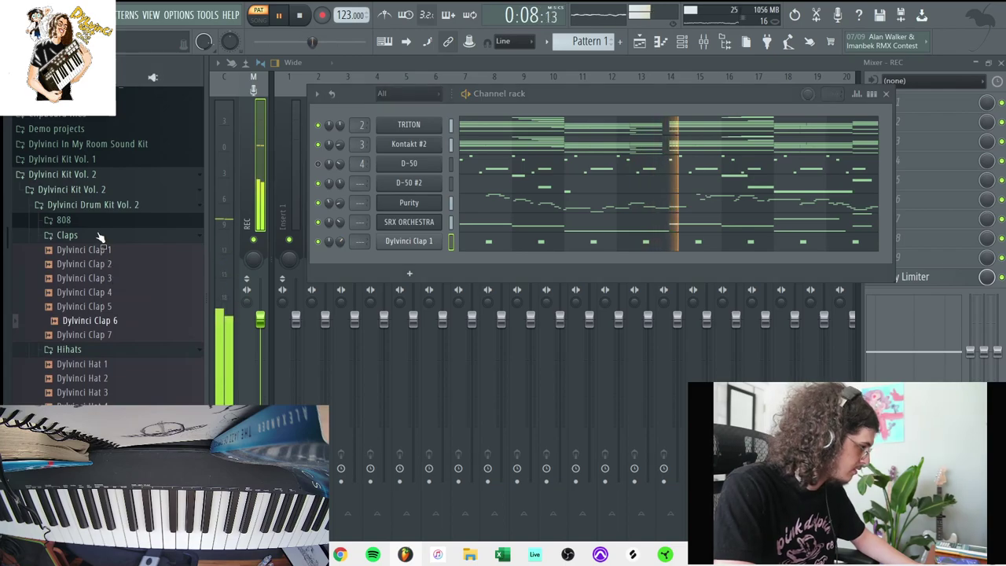
left_click(102, 235)
left_click(94, 323)
left_click(95, 335)
left_click_drag(105, 309, 409, 266)
right_click(437, 255)
left_click(601, 300)
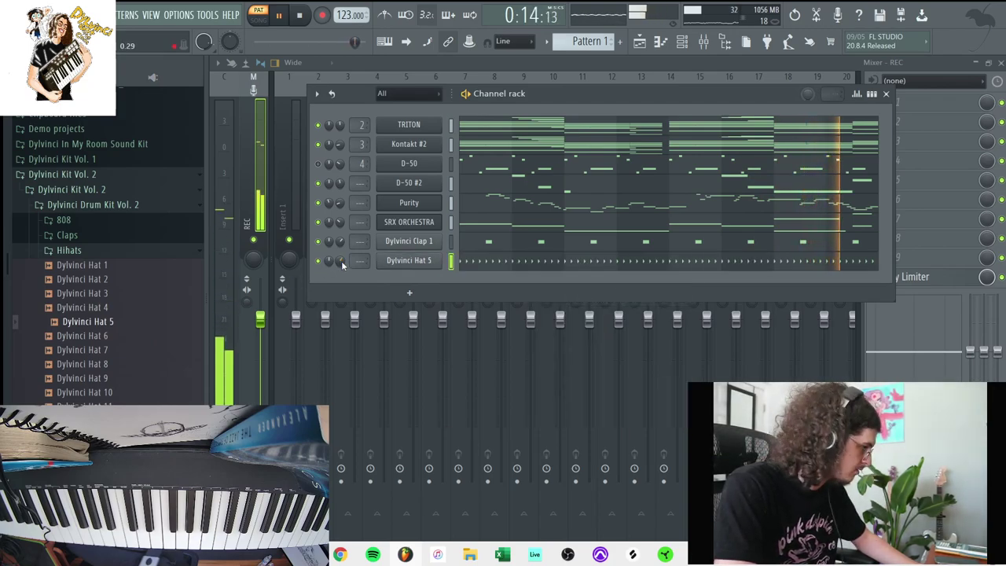
Browse the drum kit's 808 and percussion folders for further samples
left_click(104, 221)
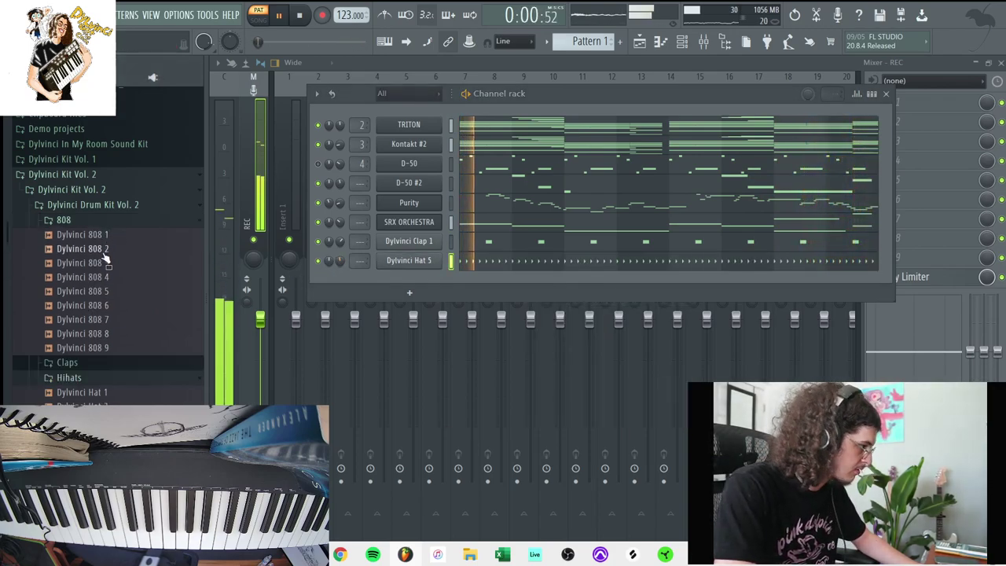
left_click(70, 378)
scroll(71, 369, "down", 2)
left_click(72, 339)
left_click(70, 355)
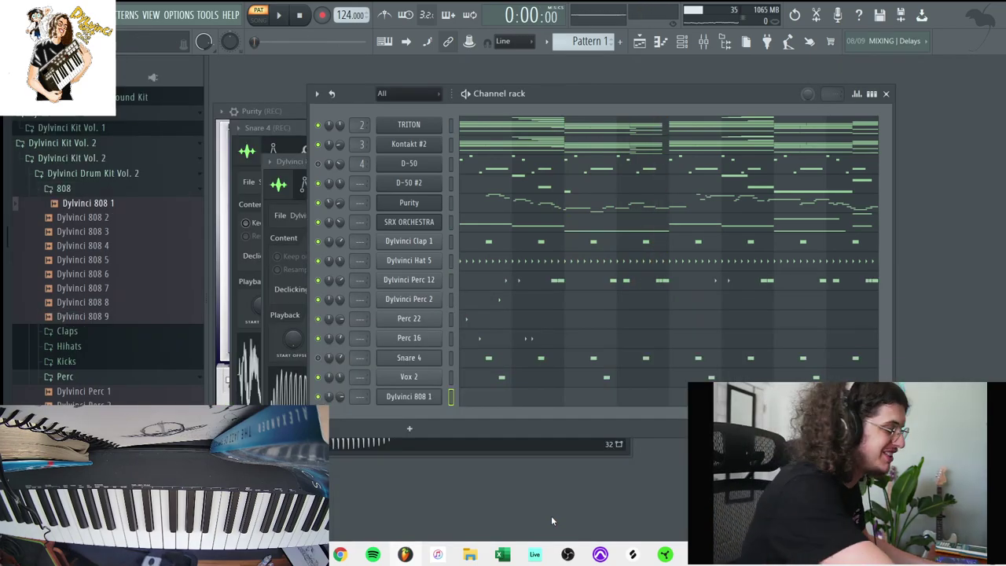
Transpose all notes in Pattern 1 up one semitone and restart playback
key("space")
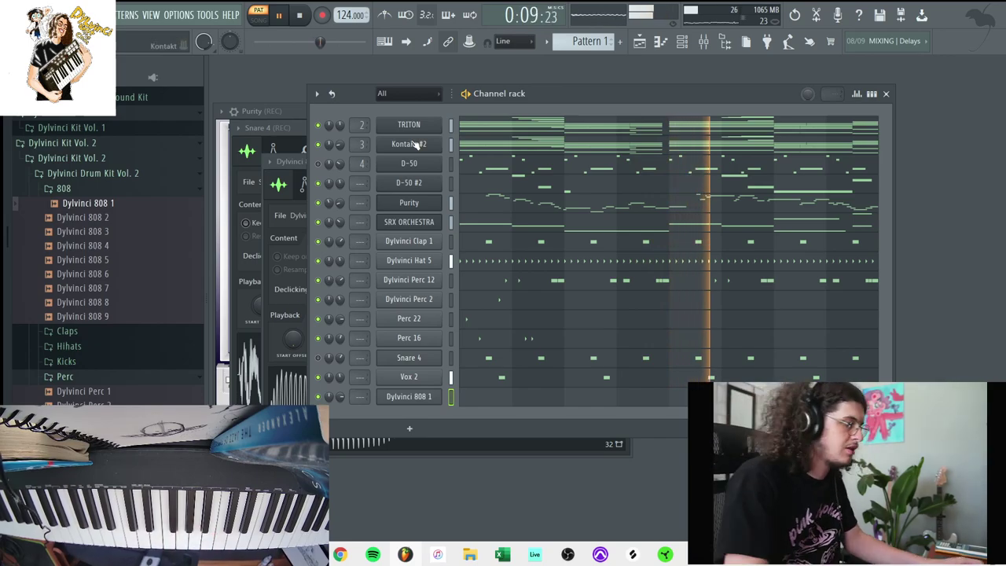
left_click(547, 43)
left_click(632, 155)
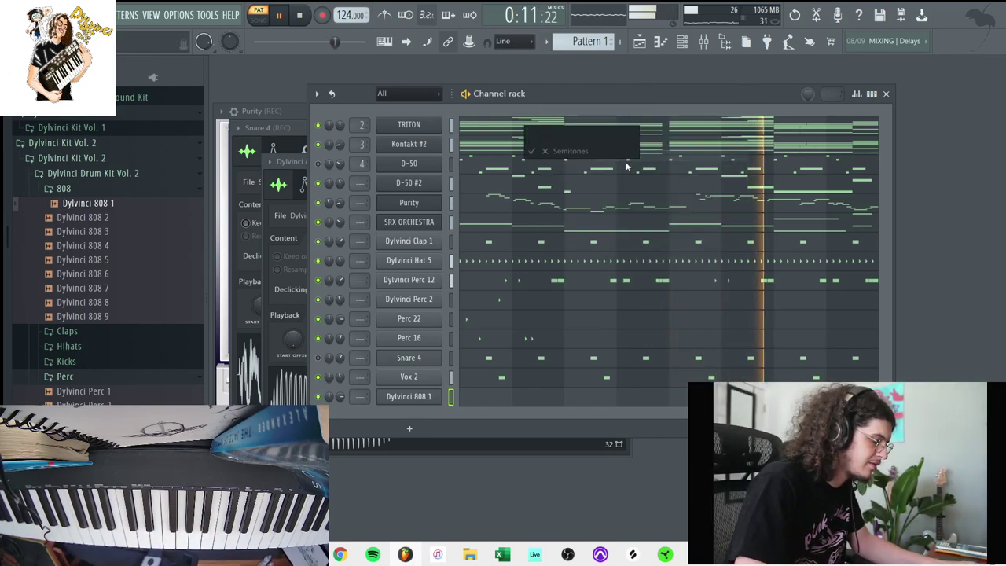
key("Return")
key("space")
key("space")
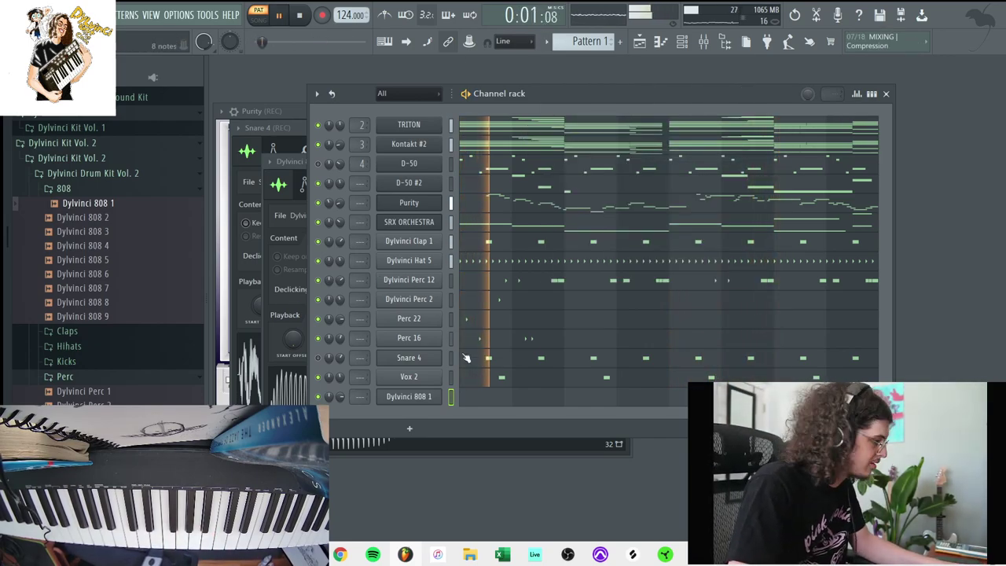
Open the piano roll of Dylvinci 808 1 and place a D#5 note at the start of bar 1
left_click(445, 396)
right_click(443, 398)
left_click(467, 366)
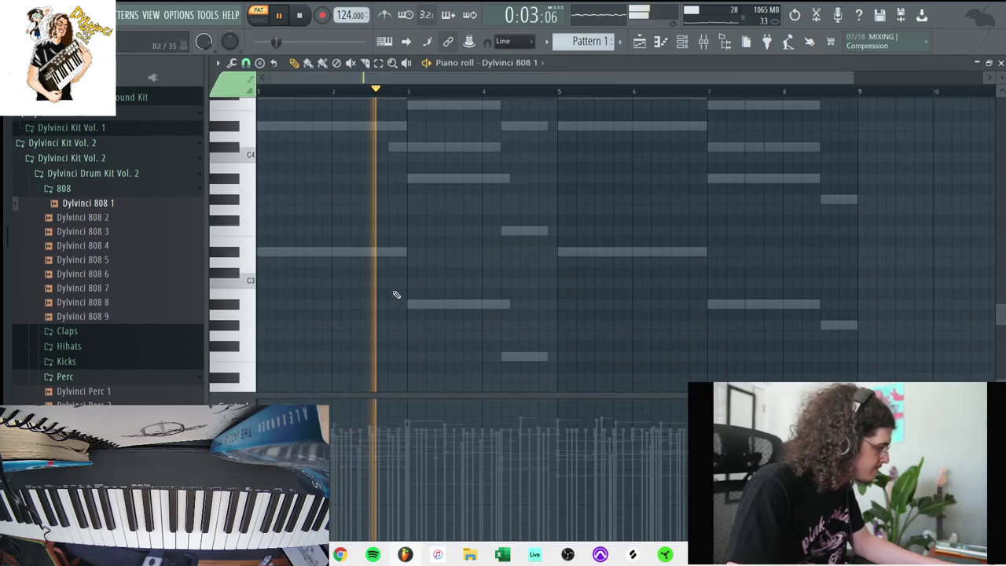
key("space")
left_click(338, 266)
left_click_drag(336, 267, 263, 232)
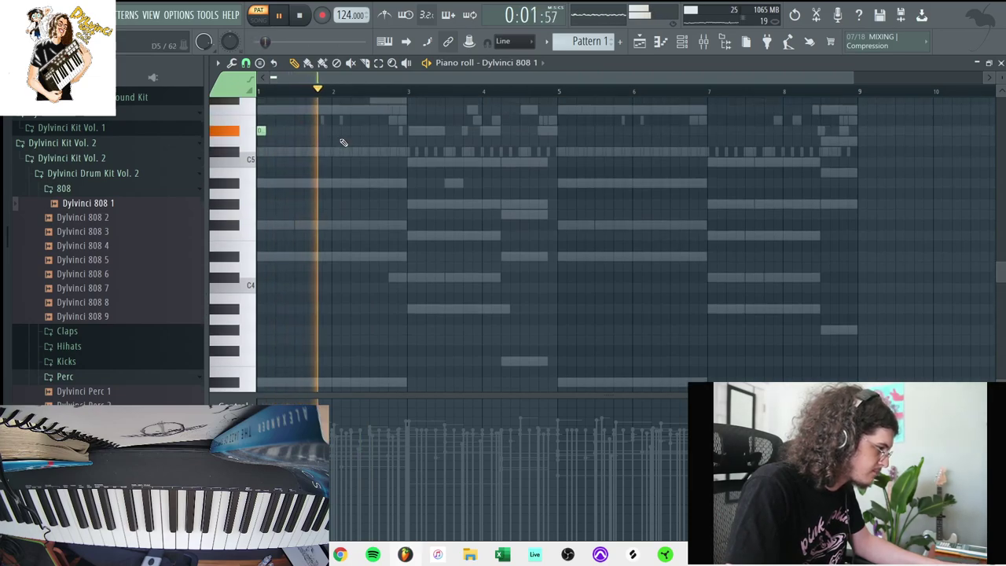
Place short D#5 808 notes twice in bar 2 and once at the start of bar 3
scroll(315, 146, "up", 2)
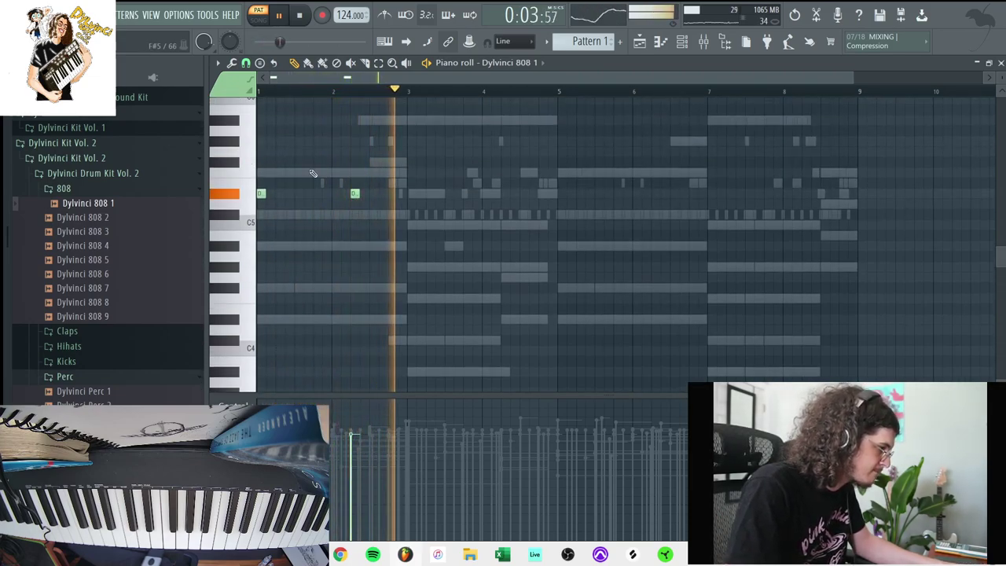
scroll(325, 175, "down", 5)
key("space")
scroll(420, 191, "up", 4)
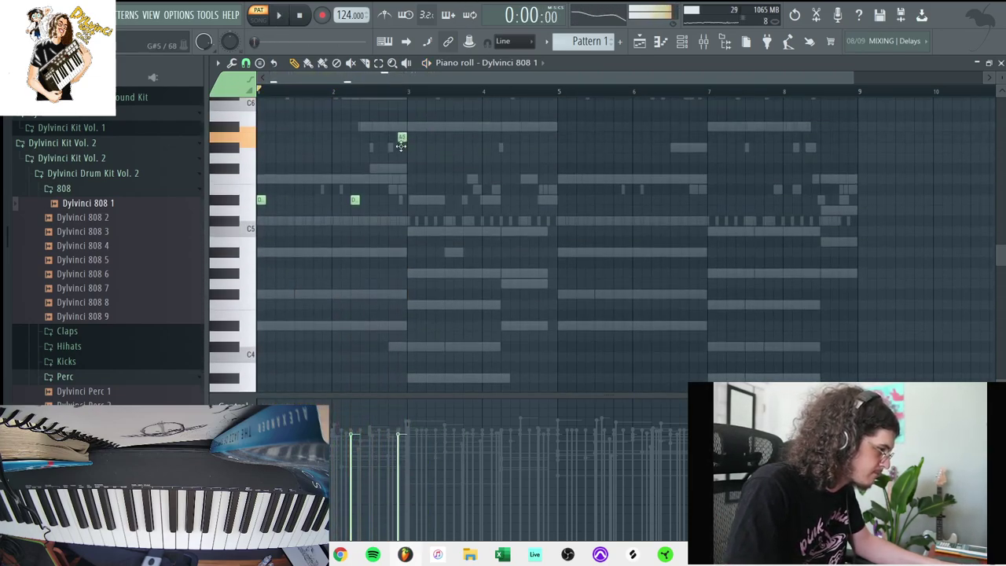
left_click_drag(390, 149, 378, 200)
left_click_drag(410, 126, 411, 200)
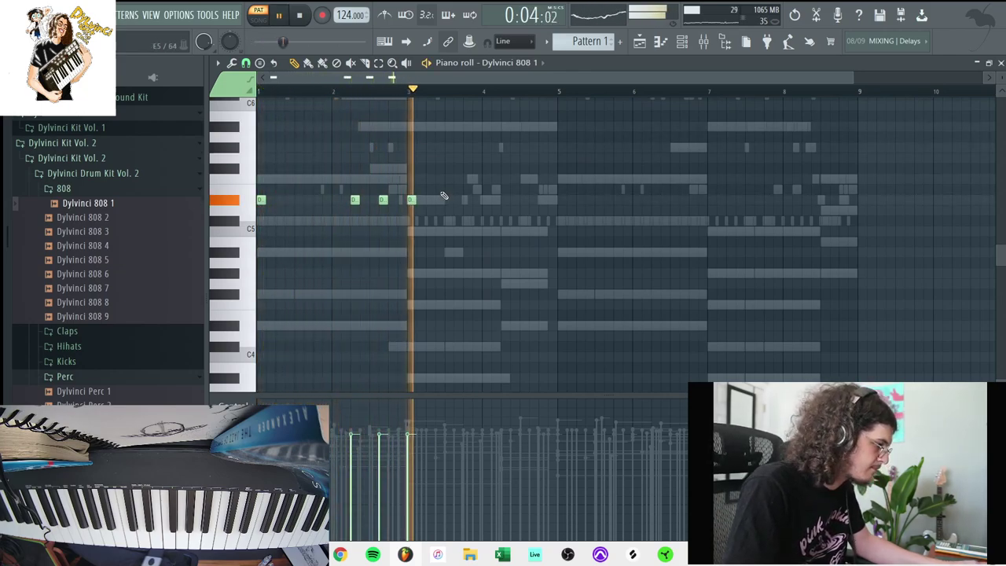
Add a rising 808 run with F#5 and G#5 in bar 4 and A#5 at bar 5, and play it back
left_click(501, 148)
left_click(532, 128)
left_click(559, 126)
right_click(534, 127)
left_click(533, 148)
key("space")
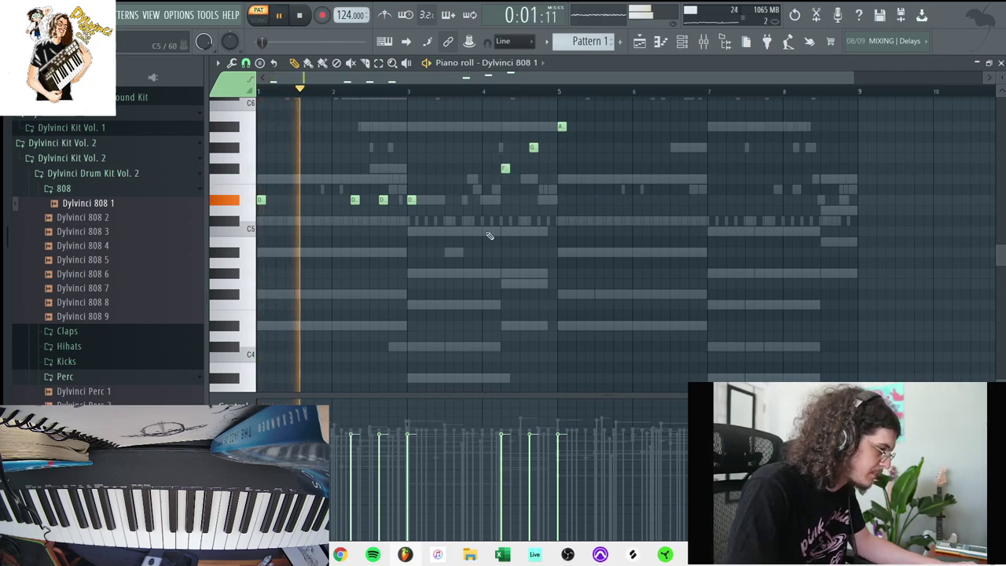
Move the 808 note at the start of bar 3 down to A#4 and replay the pattern
left_click(234, 256)
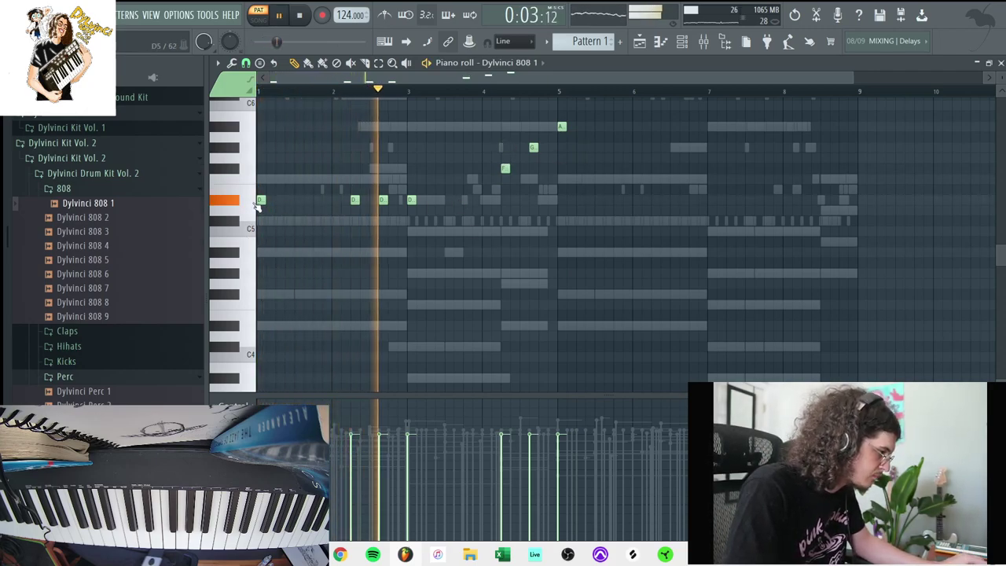
left_click_drag(260, 199, 259, 252)
key("space")
key("space")
left_click_drag(411, 200, 411, 250)
key("space")
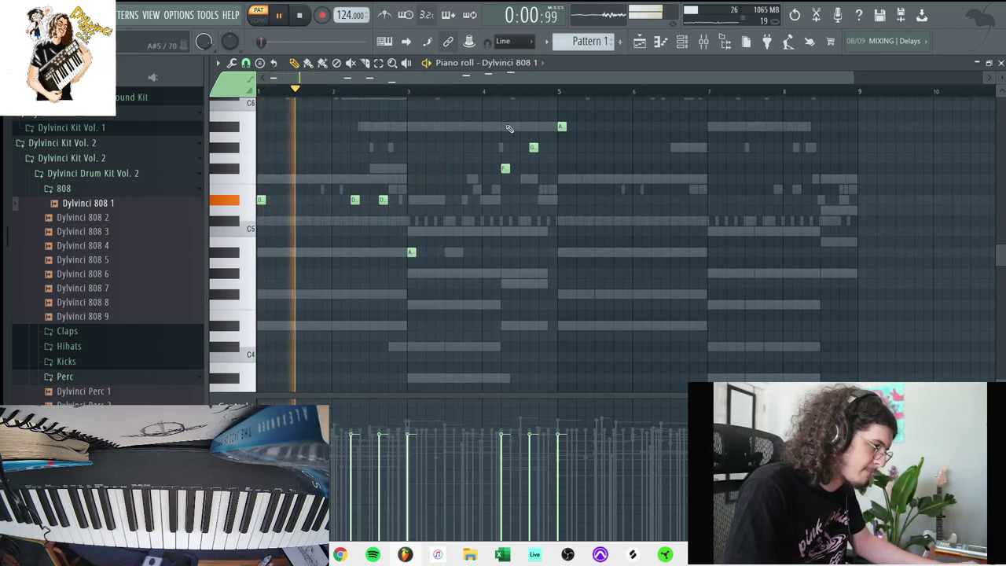
Delete the A#5 note at bar 5 and lengthen the G#5 note to the end of bar 4
right_click(561, 126)
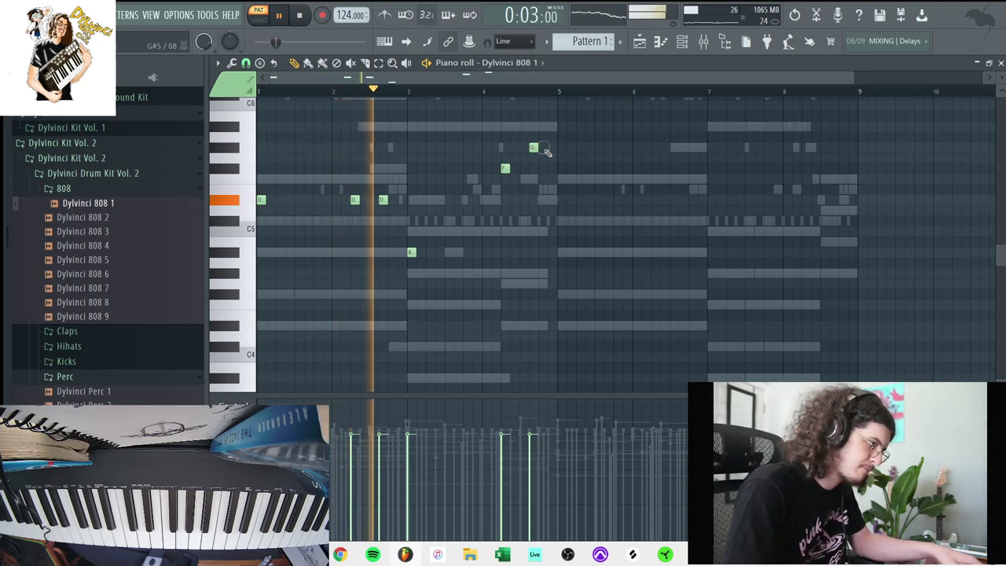
left_click_drag(537, 148, 556, 147)
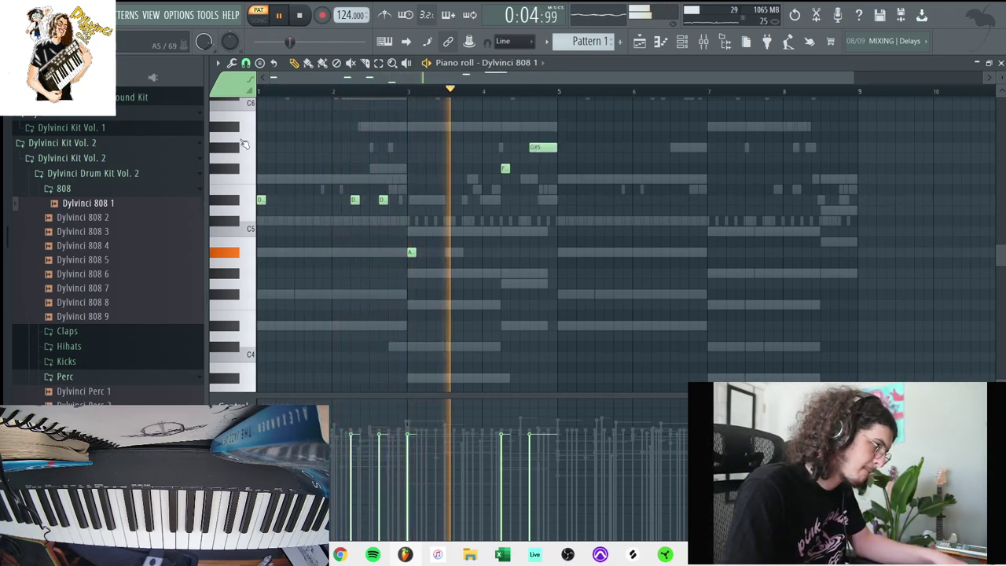
Add an A#5 note from late bar 3 into bar 4, and duplicate the four-bar 808 phrase into bars 5 to 8
left_click(469, 126)
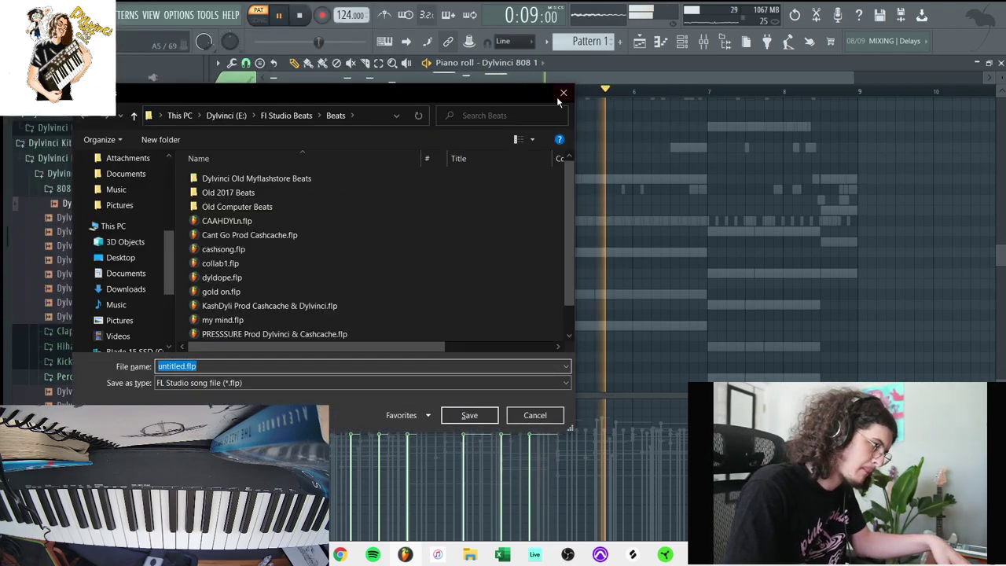
left_click(561, 95)
key("ctrl+b")
Fill the second half of bar 6 with two longer back-to-back D#5 808 notes and return to the channel rack
left_click(673, 201)
left_click(692, 199)
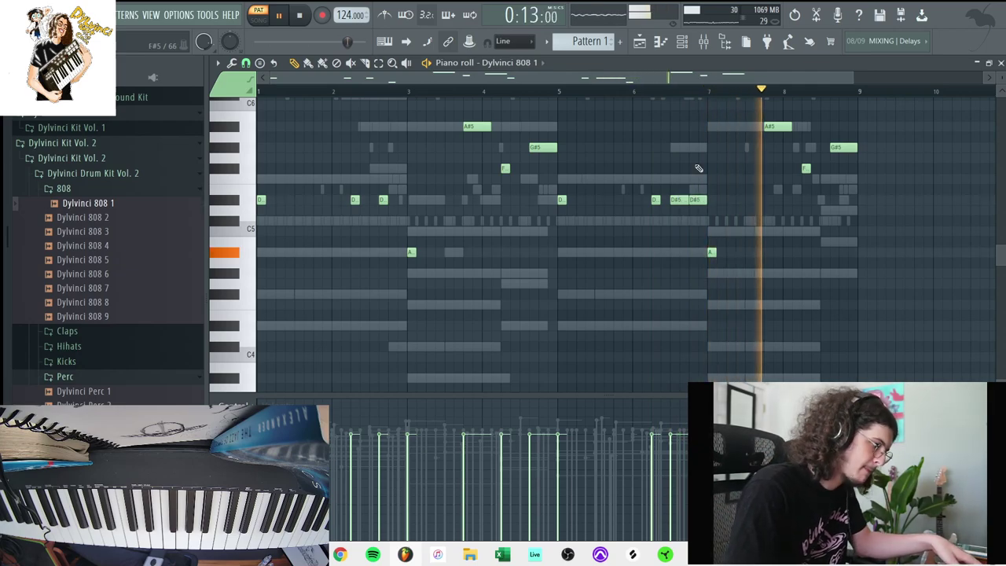
left_click(682, 42)
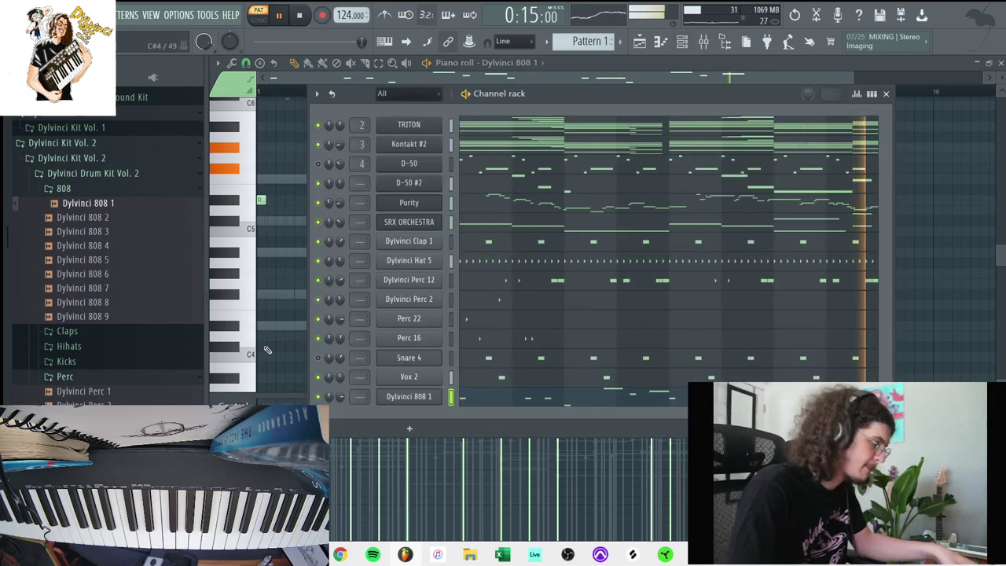
Audition percussion and kick samples from Dylvinci Drum Kit Vol. 2 and open its Snares folder
left_click(91, 391)
scroll(96, 392, "down", 2)
left_click(98, 392)
scroll(93, 370, "up", 3)
left_click(93, 362)
left_click(95, 378)
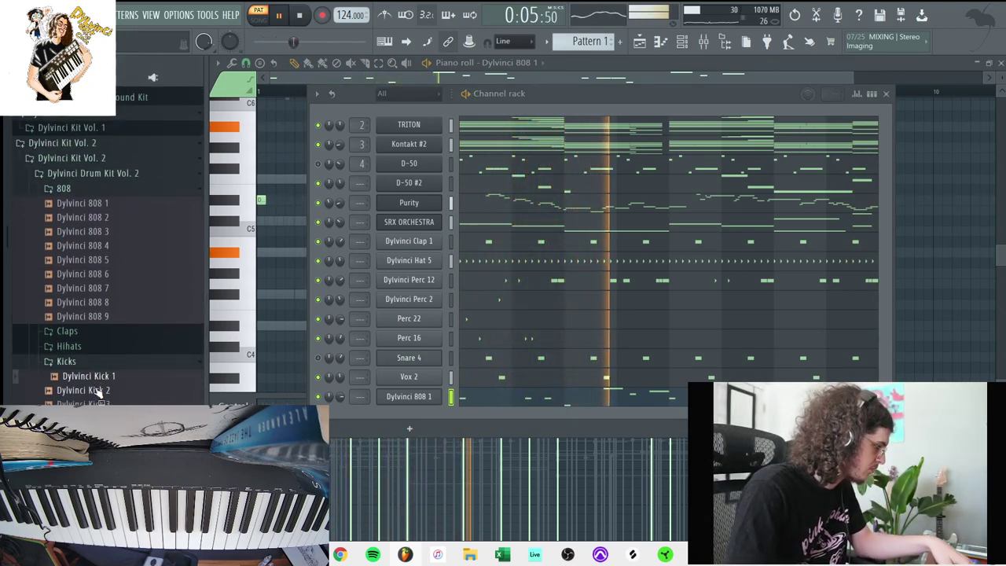
left_click(98, 401)
scroll(98, 384, "down", 3)
scroll(98, 385, "down", 1)
left_click(107, 347)
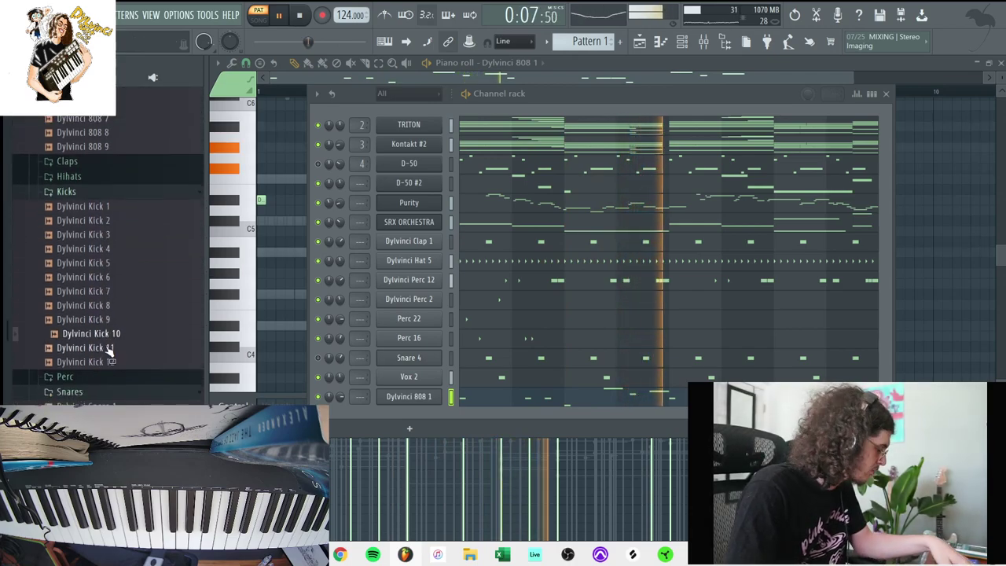
left_click(106, 361)
left_click(93, 220)
left_click(102, 193)
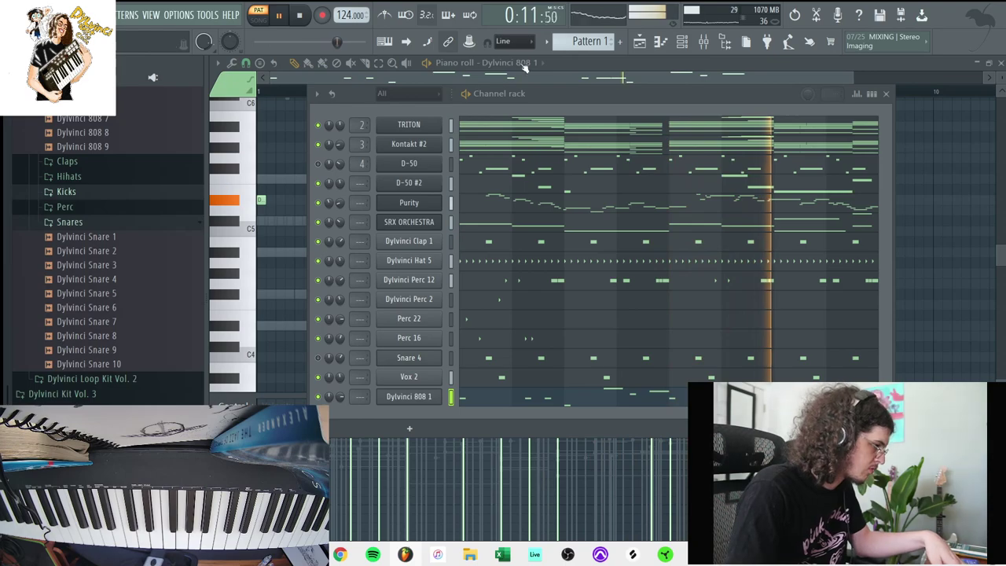
Transpose all of Pattern 1 by -1 semitone
left_click(547, 42)
left_click(628, 158)
type("-1")
key("Return")
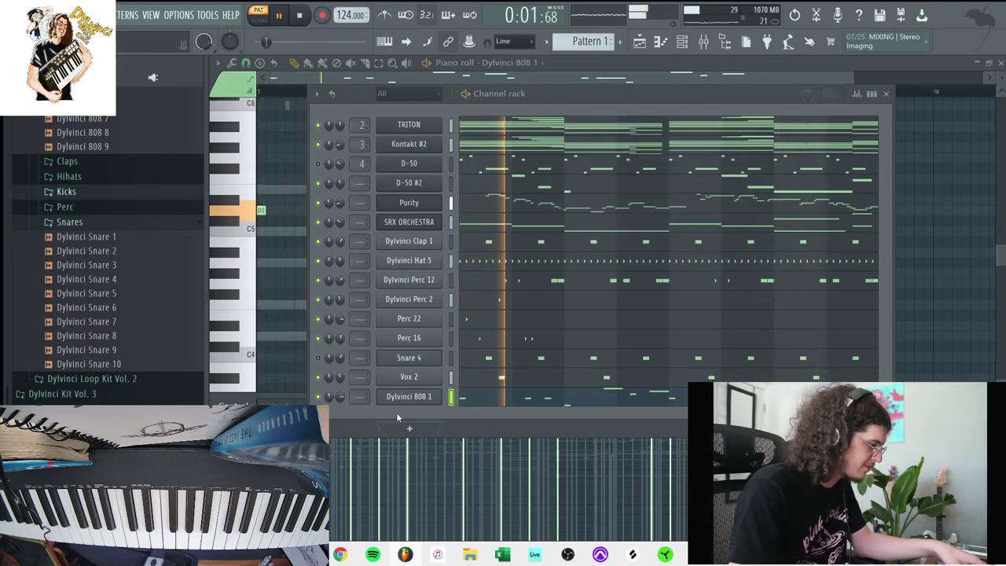
Place Pattern 1 on Track 1 of the playlist at bar 1 and split it into separate patterns by channel
key("F5")
left_click_drag(528, 214, 446, 111)
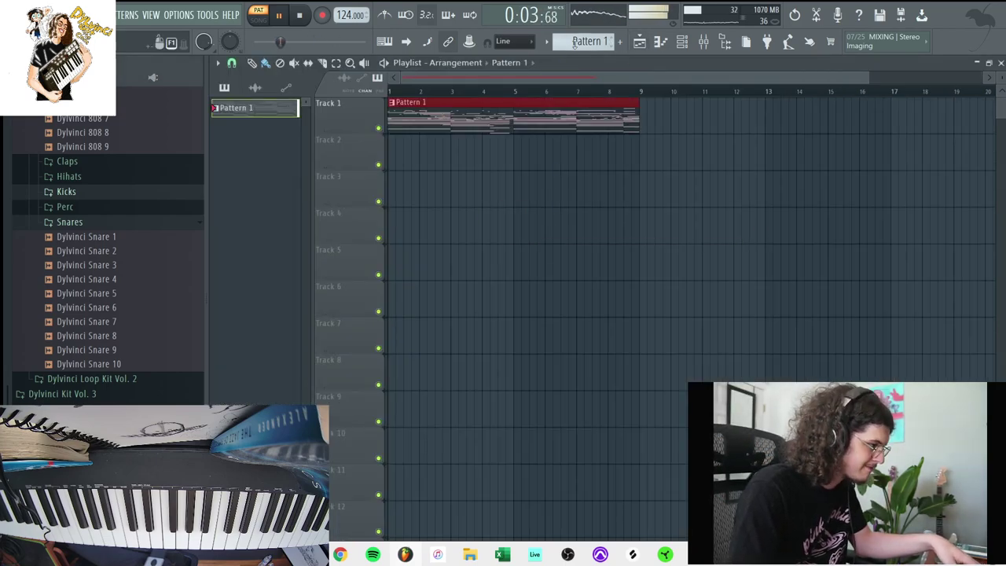
left_click(546, 41)
left_click(665, 236)
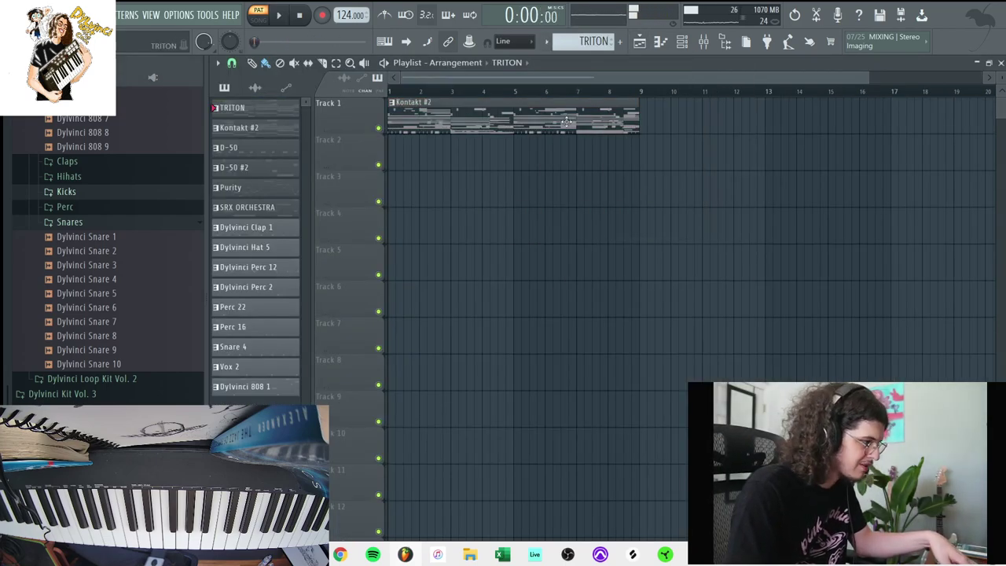
Spread the TRITON, Kontakt #2, D-50 #2, Purity, D-50 and SRX ORCHESTRA clips from Track 1 onto Tracks 2 to 7 in that order
left_click(507, 63)
left_click(509, 87)
left_click_drag(438, 117, 403, 269)
left_click_drag(464, 106, 421, 235)
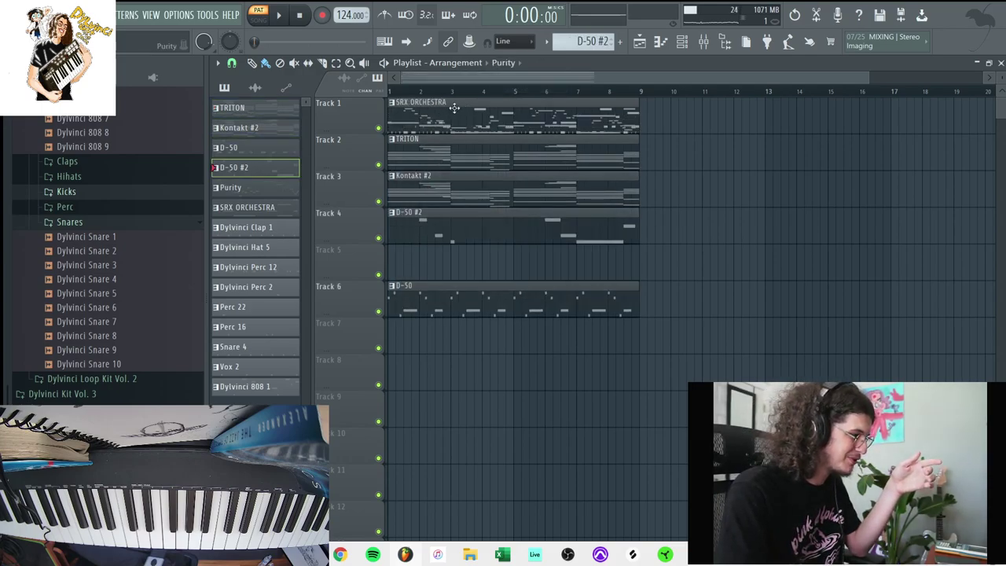
left_click_drag(455, 108, 454, 255)
left_click_drag(473, 111, 452, 345)
Move the Dylvinci Clap 1, Hat 5 and Perc 12 clips from Track 1 onto Tracks 9, 10 and 11
left_click_drag(472, 117, 472, 410)
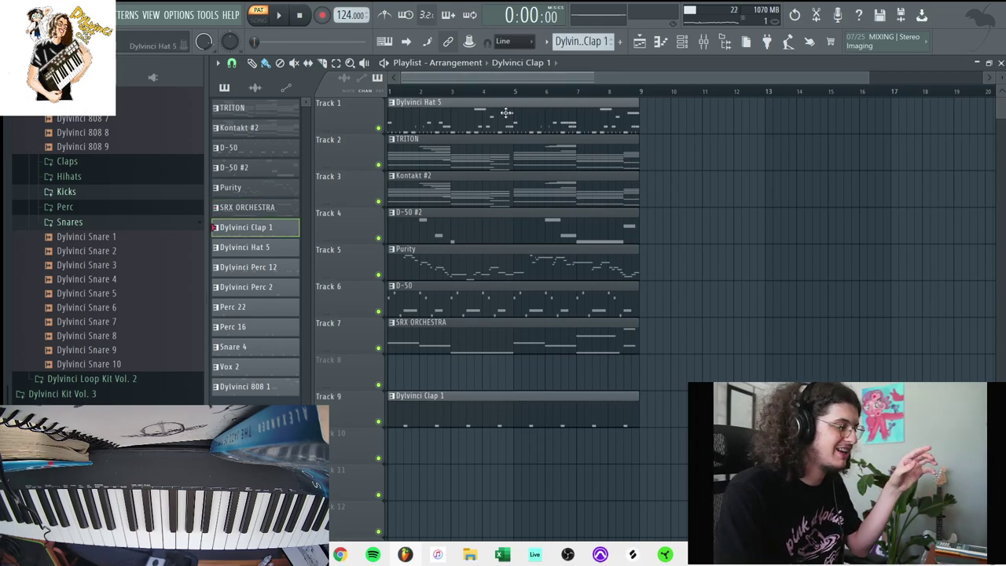
left_click_drag(507, 112, 511, 446)
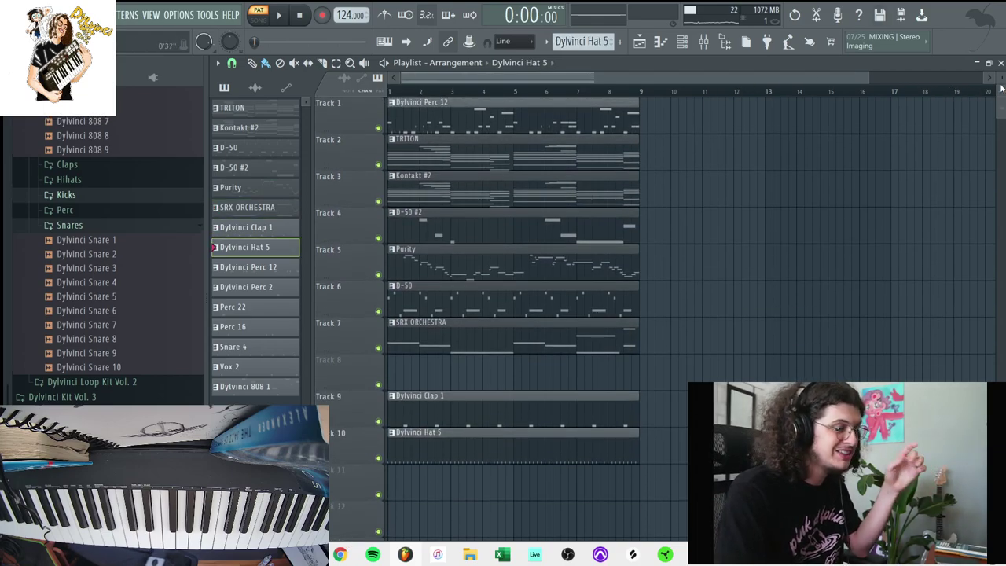
left_click_drag(1000, 79, 1001, 94)
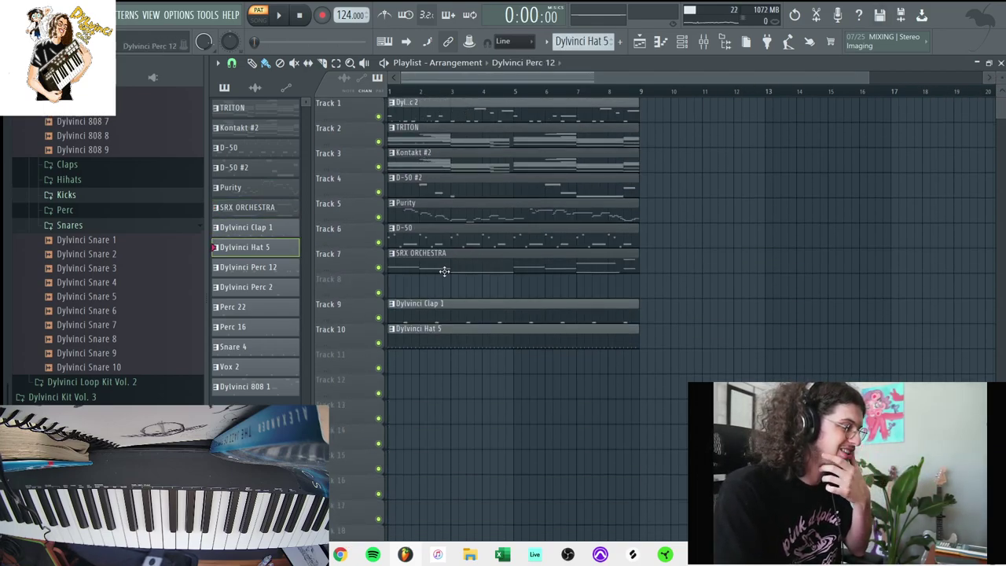
left_click_drag(444, 279, 425, 363)
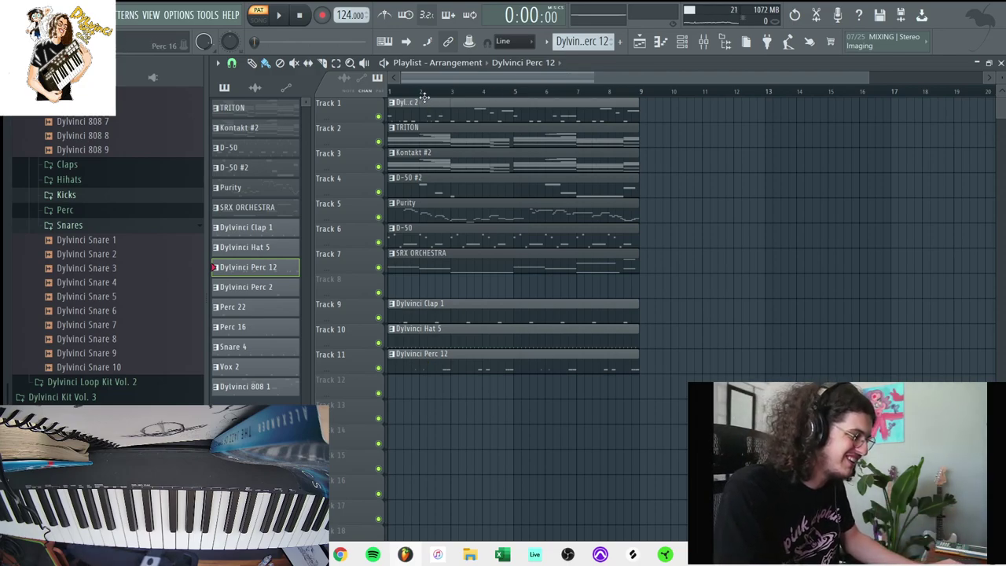
Move the Perc 16, Snare 4, Vox 2, Dylvinci 808 1 and Dylvinci Perc 2 clips from Track 1 onto Tracks 12 to 16 in that order
key("KP_Add")
mouse_move(452, 392)
left_mouse_down()
mouse_move(453, 409)
mouse_move(426, 435)
left_mouse_up()
left_click_drag(444, 103, 396, 460)
left_click_drag(346, 496, 339, 497)
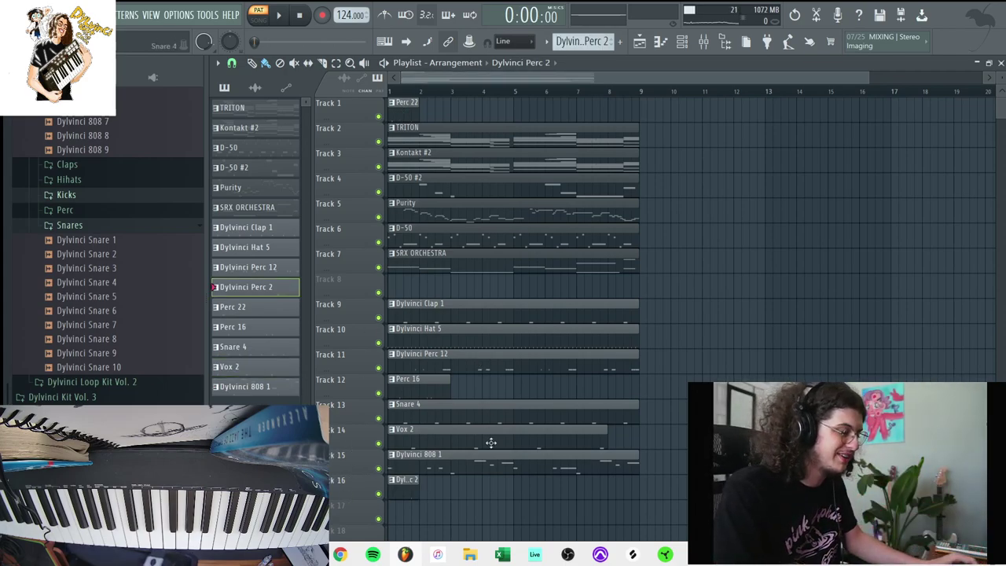
Shift the drum clips up to start on Track 8, place Perc 22 on Track 16, and extend Perc 2 and Perc 22 across eight bars
key("ctrl+b")
left_click_drag(632, 513, 422, 286)
key("ctrl+d")
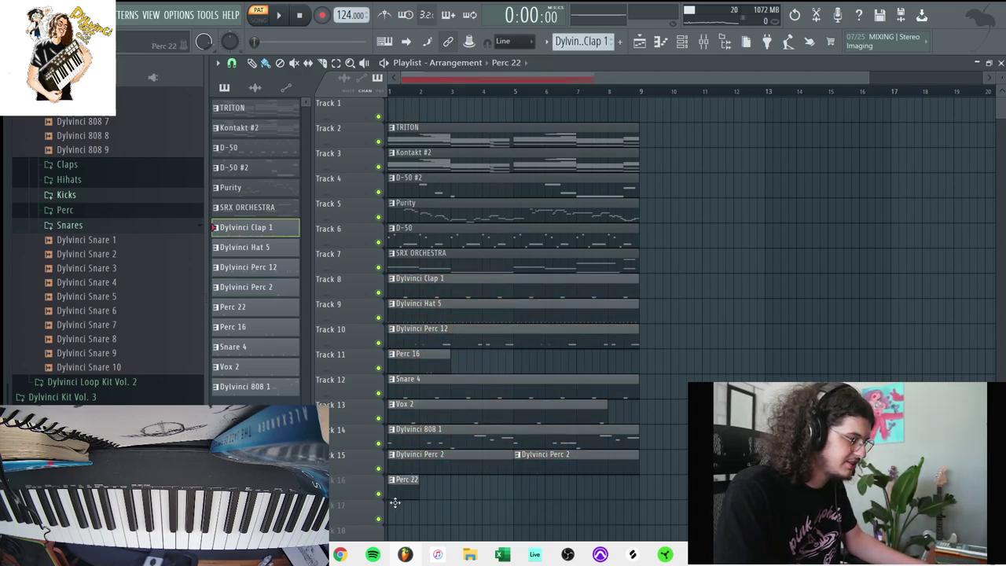
left_click_drag(643, 506, 454, 101)
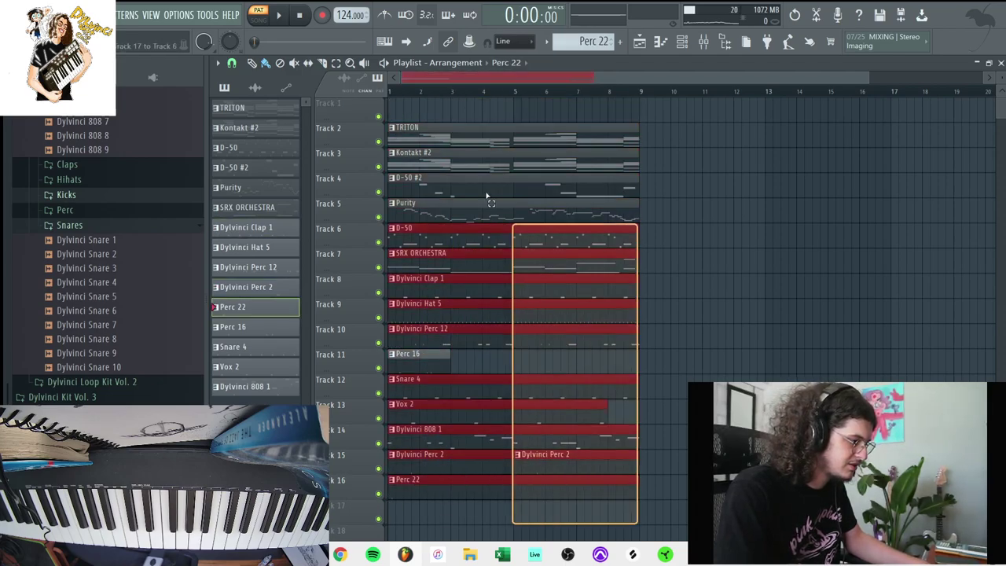
Shift all clips up one track to start on Track 1, and duplicate the eight-bar arrangement into bars 9 to 16 in song mode
left_click_drag(438, 137, 437, 136)
left_click_drag(496, 232, 421, 141)
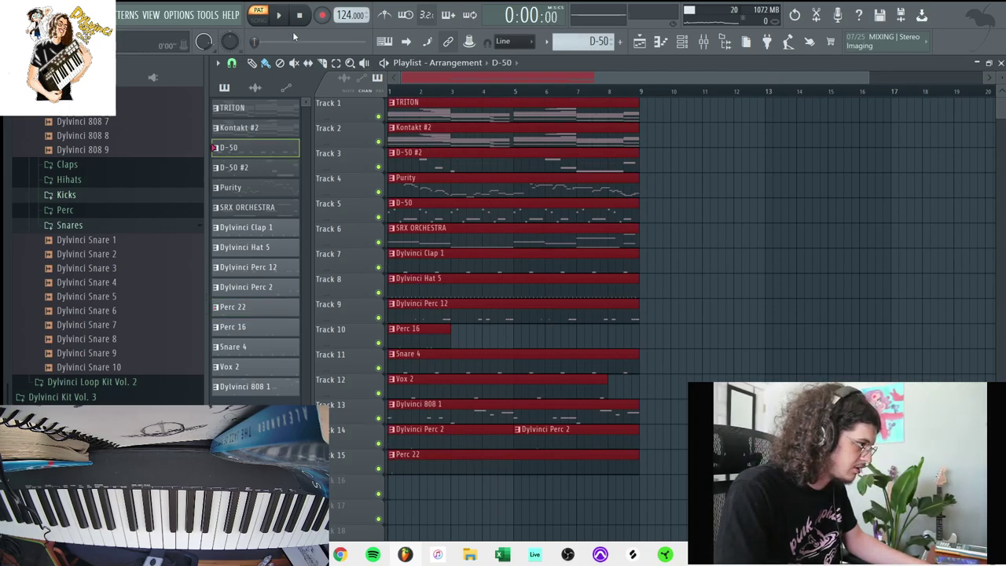
left_click(258, 16)
key("ctrl+b")
left_click(447, 503, "ctrl")
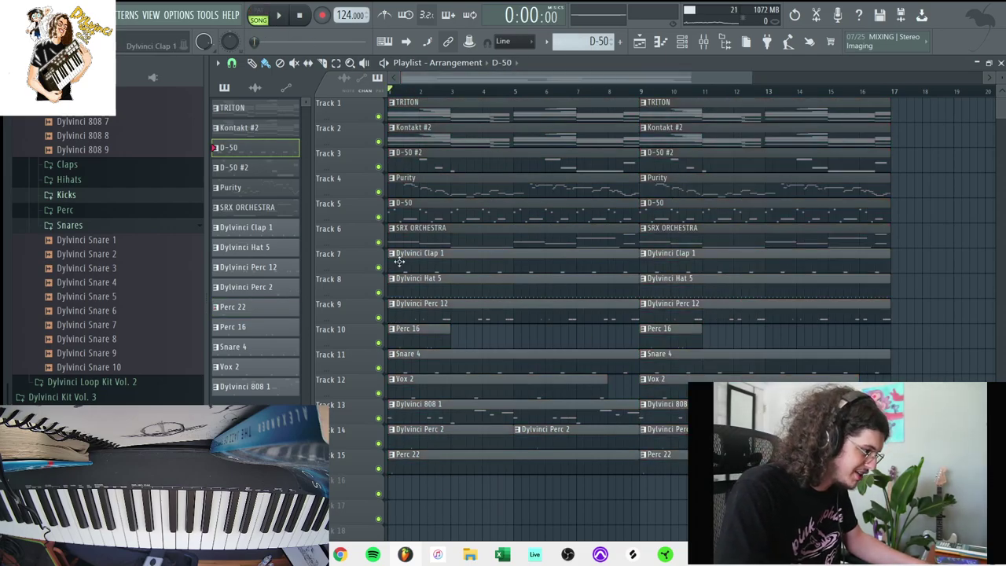
Trim the first Dylvinci 808 1 clip to start just after bar 5, and delete the Purity and SRX ORCHESTRA clips from bars 1 to 8
left_click_drag(391, 415, 509, 414)
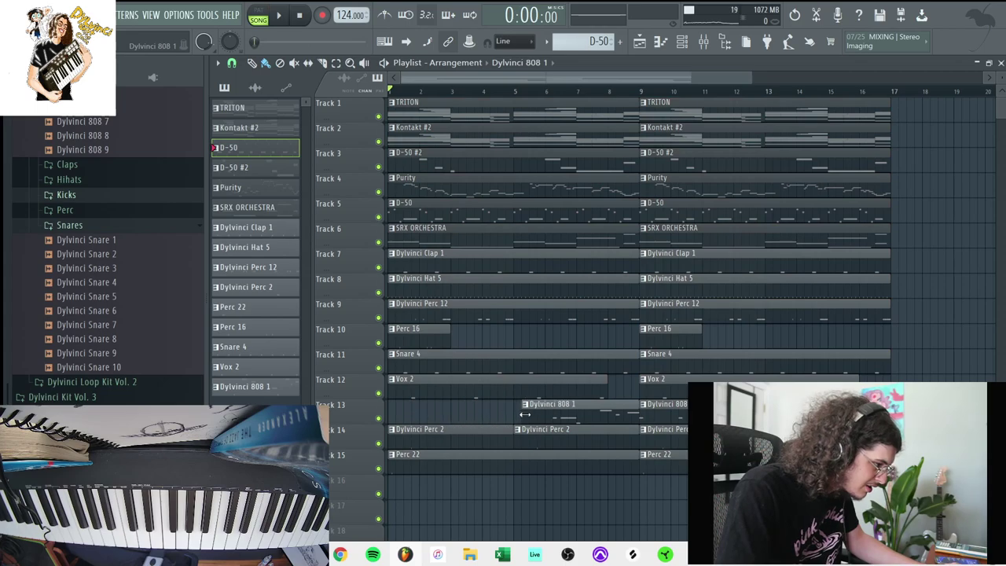
key("space")
scroll(665, 198, "up", 2)
key("space")
right_click(488, 286)
key("space")
scroll(503, 244, "down", 2)
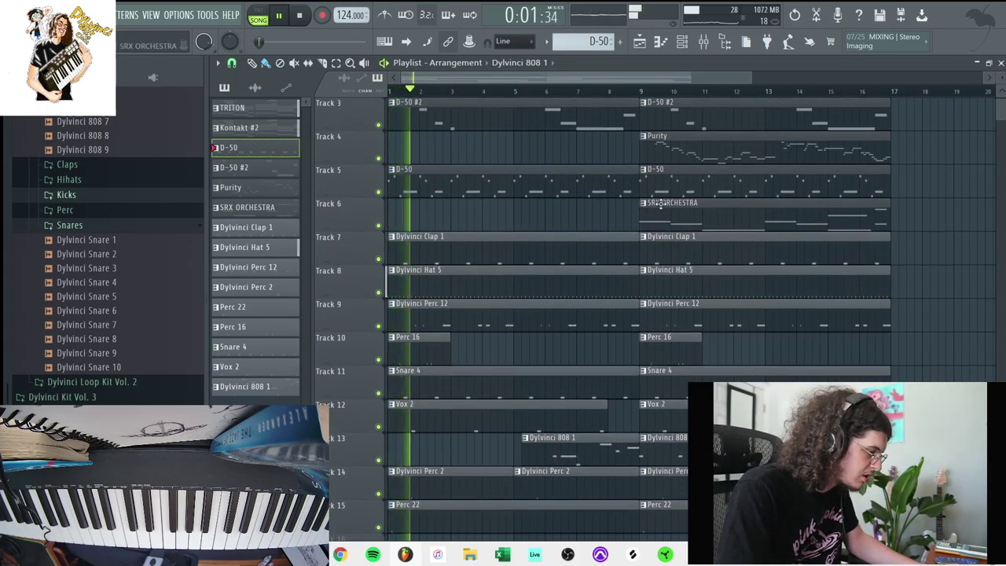
Duplicate all clips in bars 9 to 16 so the copy starts at bar 17
scroll(947, 150, "down", 3)
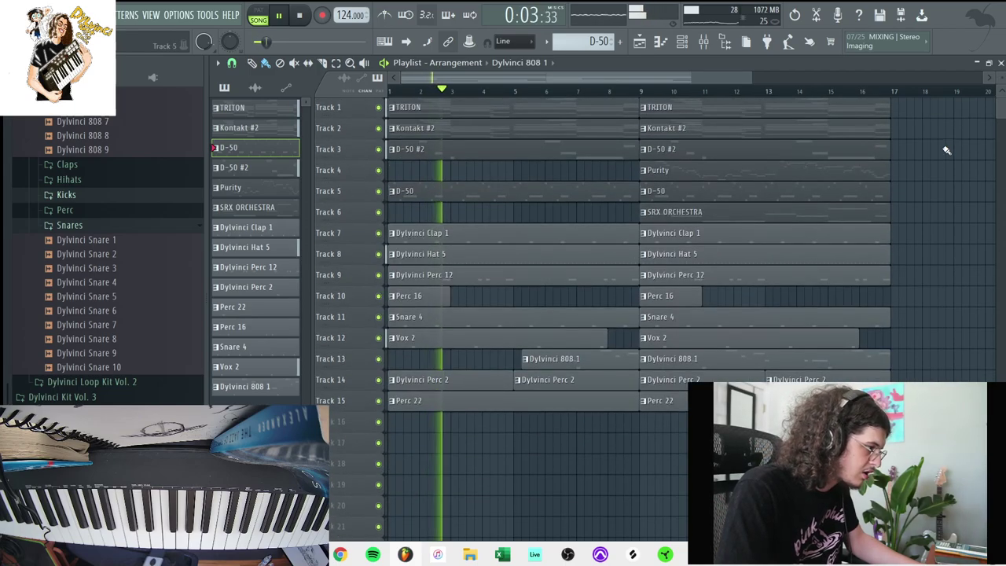
left_click_drag(868, 400, 349, 75)
key("ctrl+b")
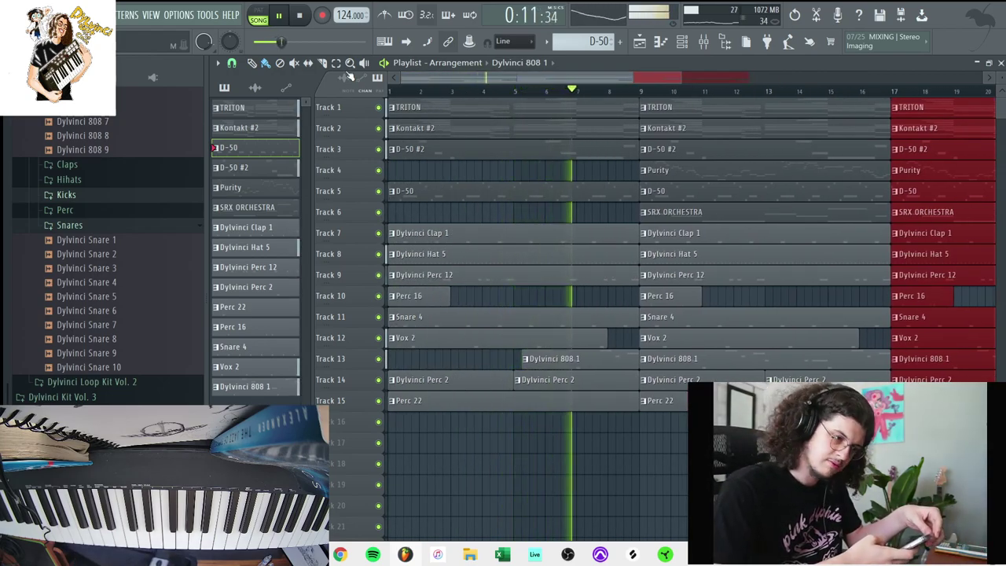
Replace the Dylvinci 808 1 channel's sample with Dylvinci 808 6
left_click(704, 43)
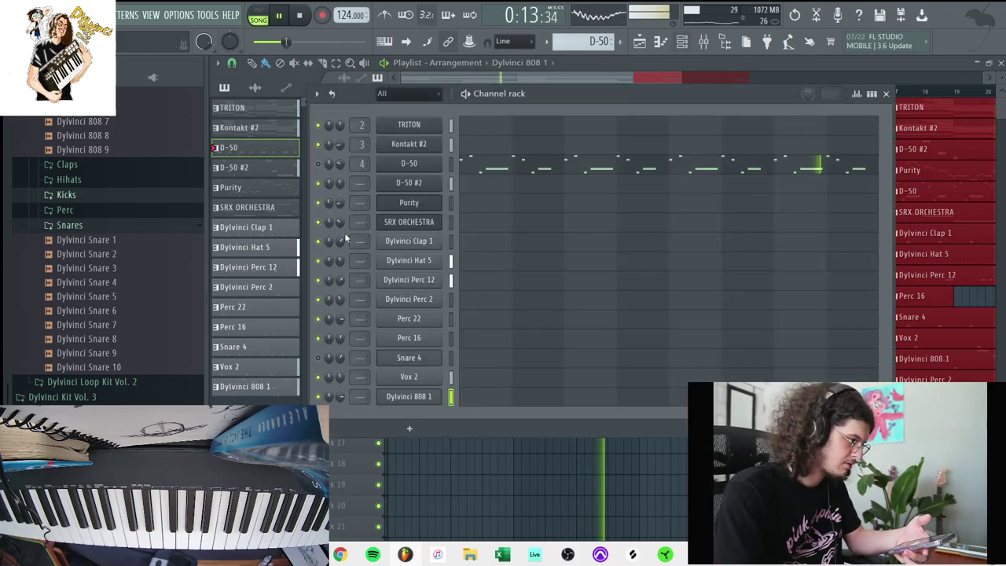
right_click(432, 425)
left_click(459, 446)
scroll(35, 263, "up", 8)
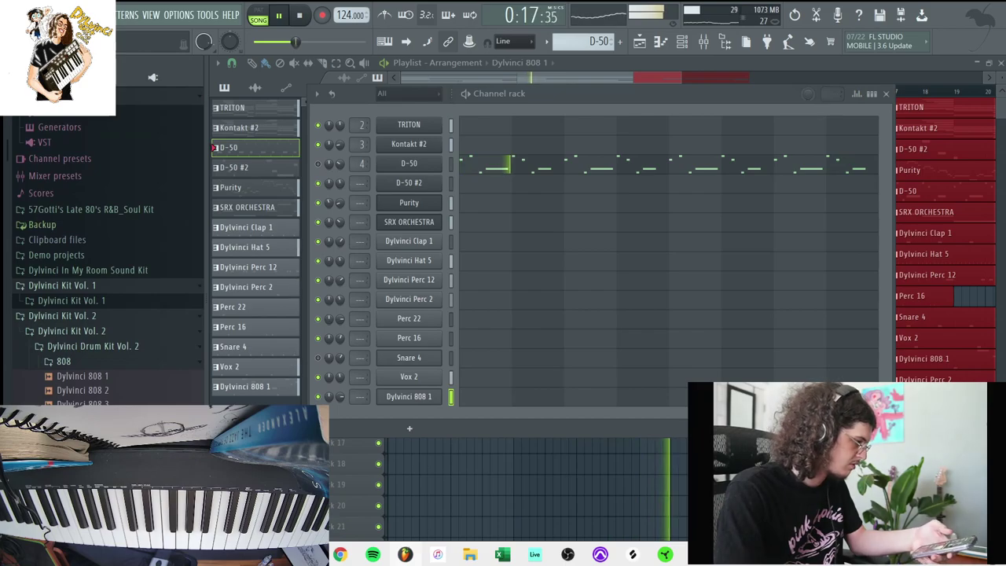
left_click_drag(82, 447, 423, 400)
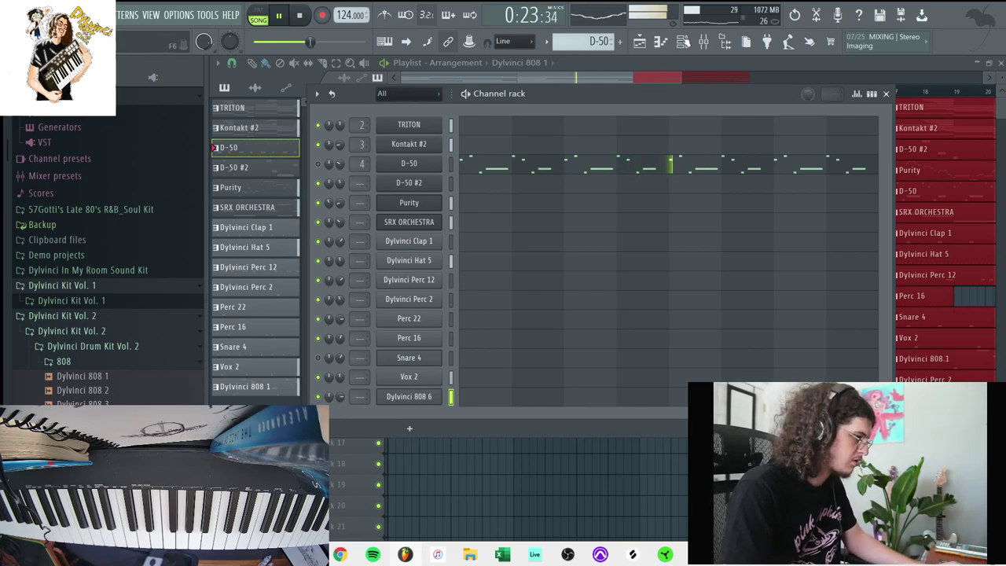
Select the channels from D-50 #2 to Dylvinci 808 6 and route them to consecutive mixer tracks starting from Insert 5
left_click(706, 44)
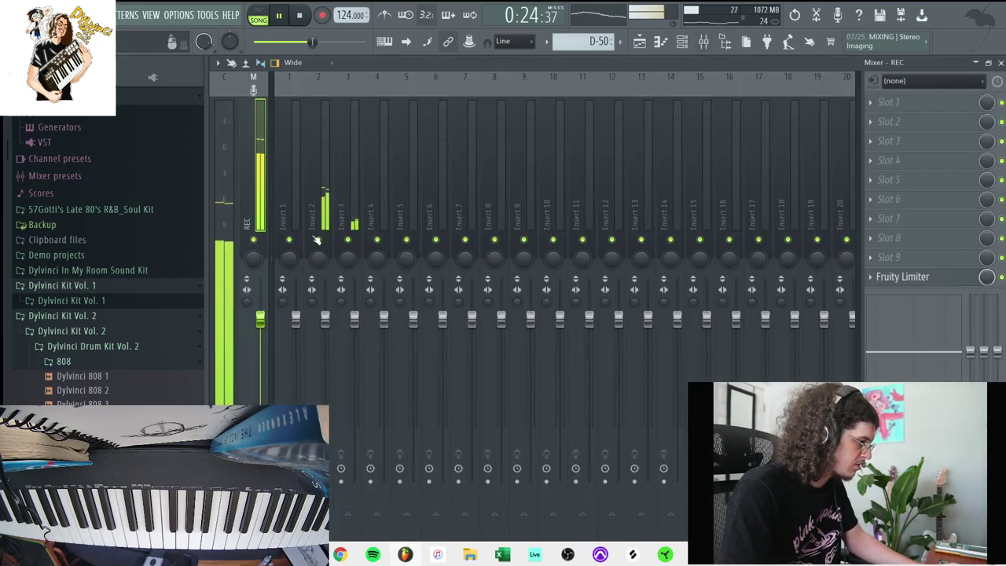
left_click(682, 44)
left_click(684, 47)
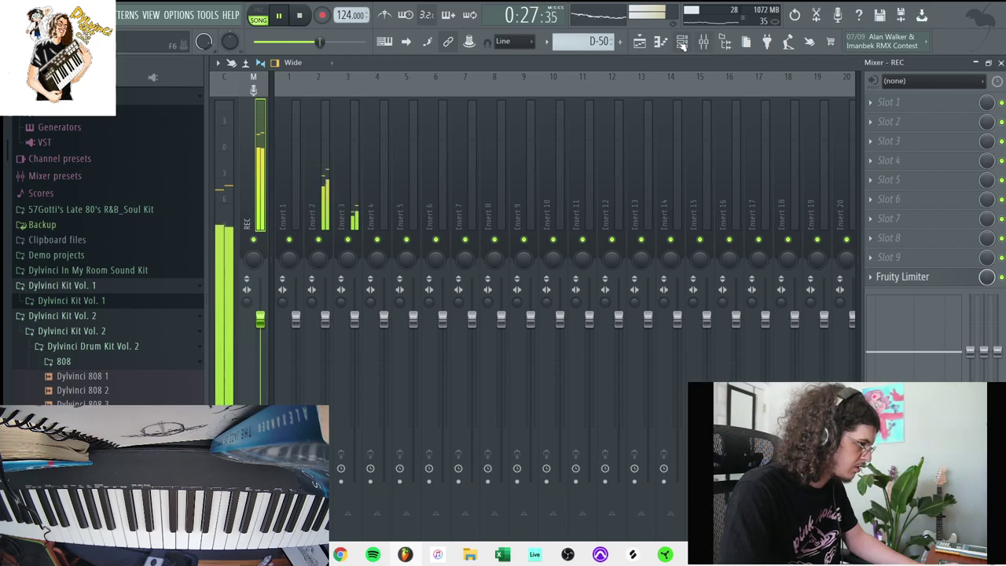
key("F6")
left_click_drag(452, 191, 448, 397)
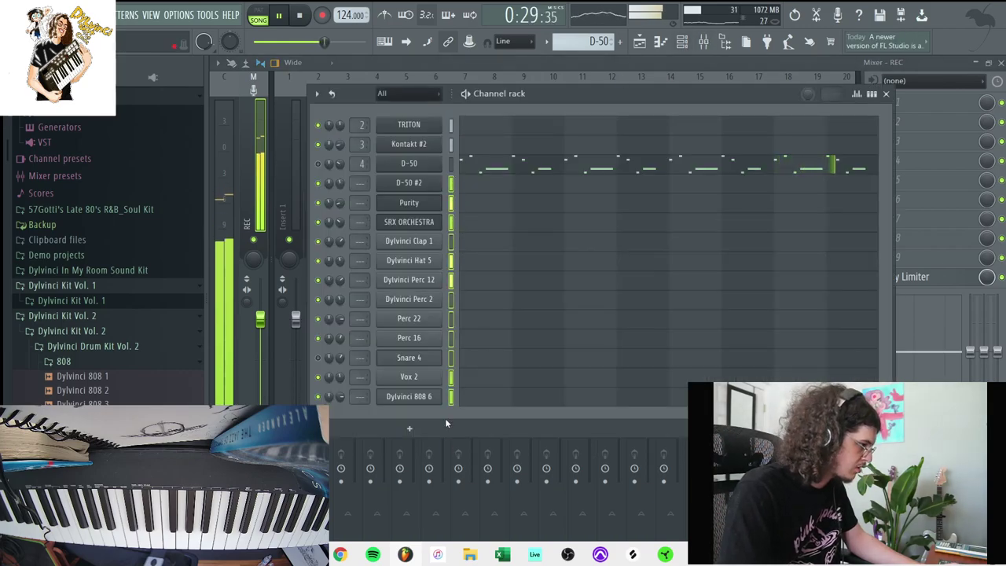
key("F6")
right_click(423, 73)
mouse_move(503, 196)
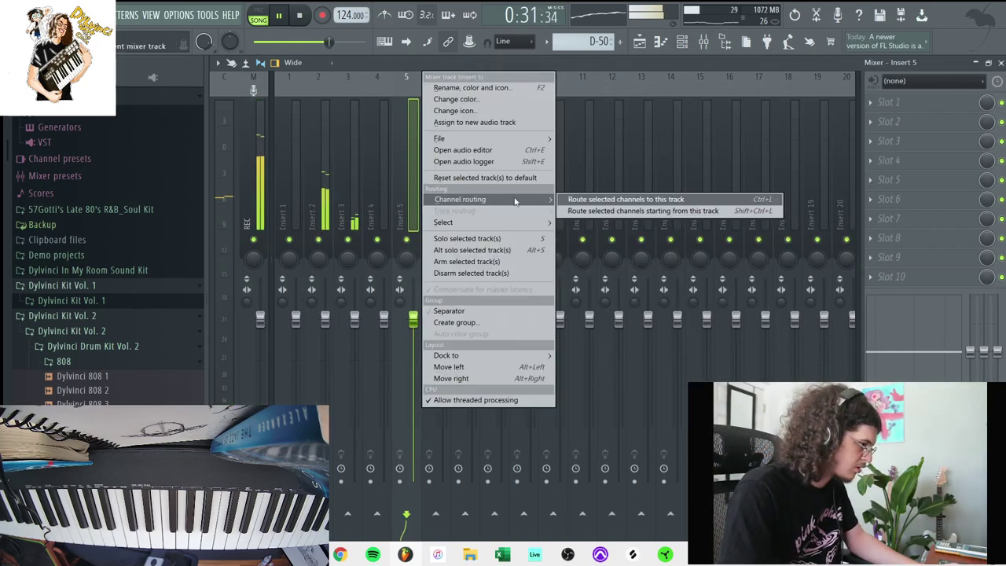
left_click(571, 211)
Restart song playback, cut the low EQ band on Insert 2 to -18 dB, and slightly lower that track's fader
left_click(319, 197)
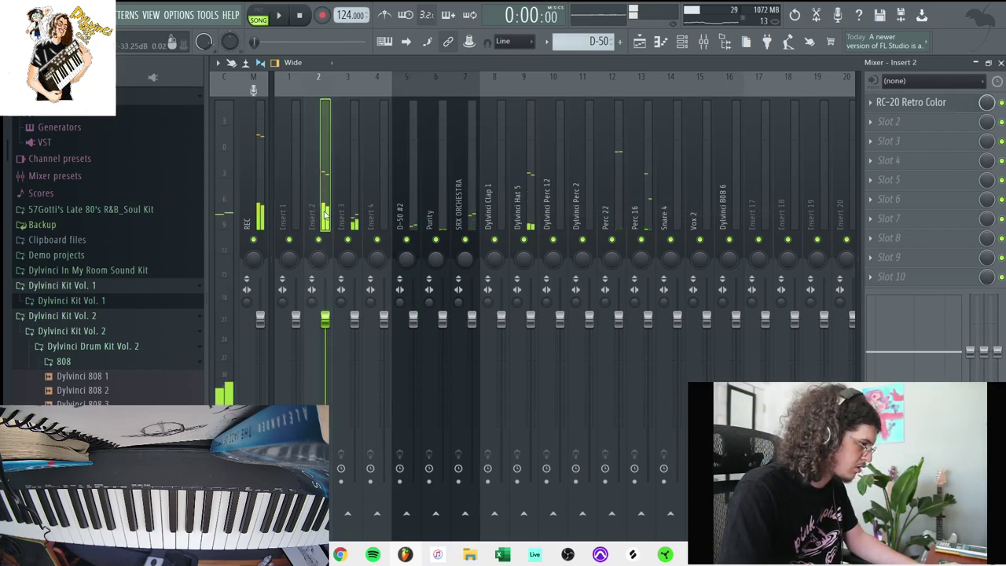
key("space")
key("space")
key("space")
left_click_drag(970, 352, 970, 408)
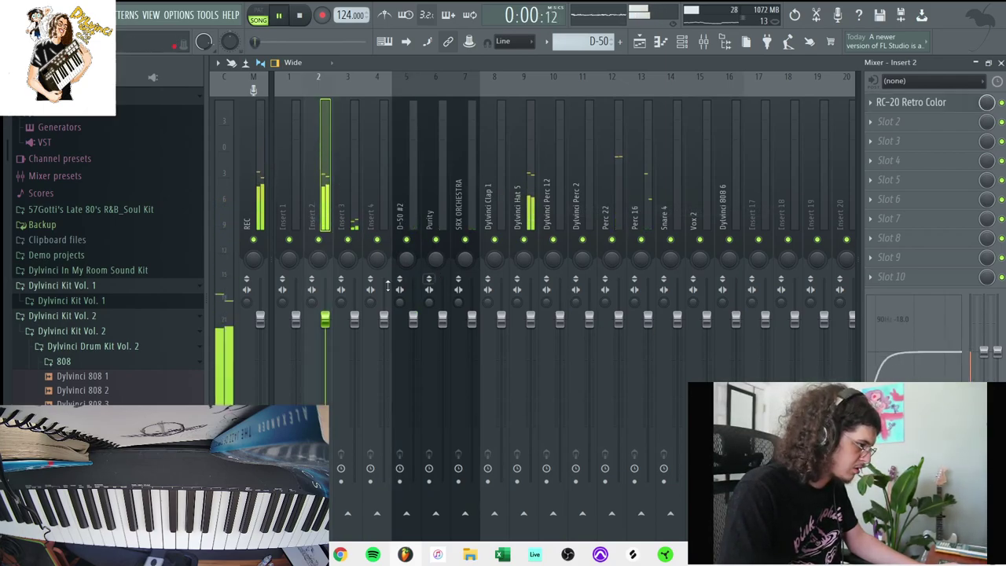
Slightly lower the Perc 16, Dylvinci Perc 12 and Hat 5 mixer faders, and adjust the Hat 5 track's stereo separation
left_click(443, 207)
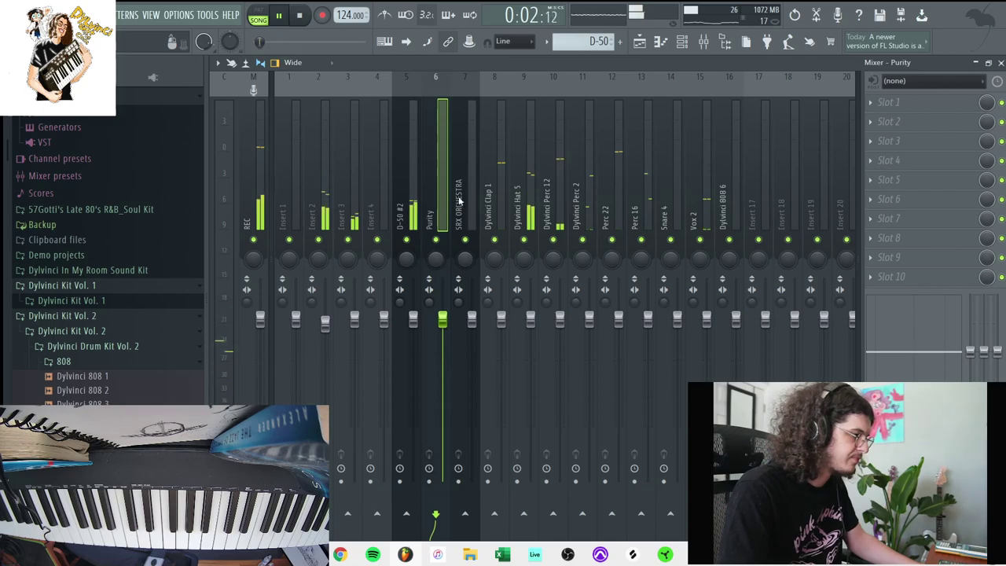
left_click(641, 206)
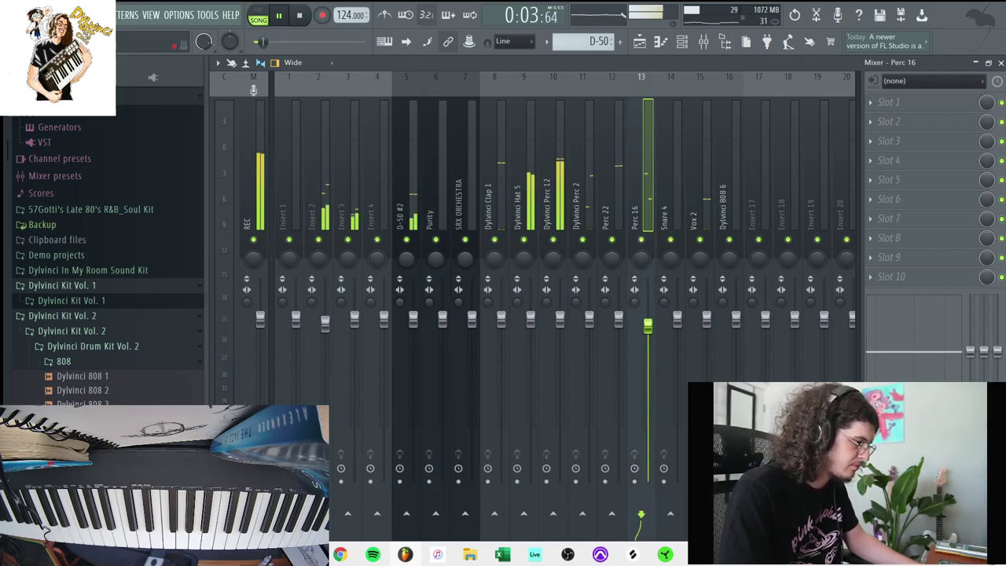
left_click(560, 318)
left_click(531, 318)
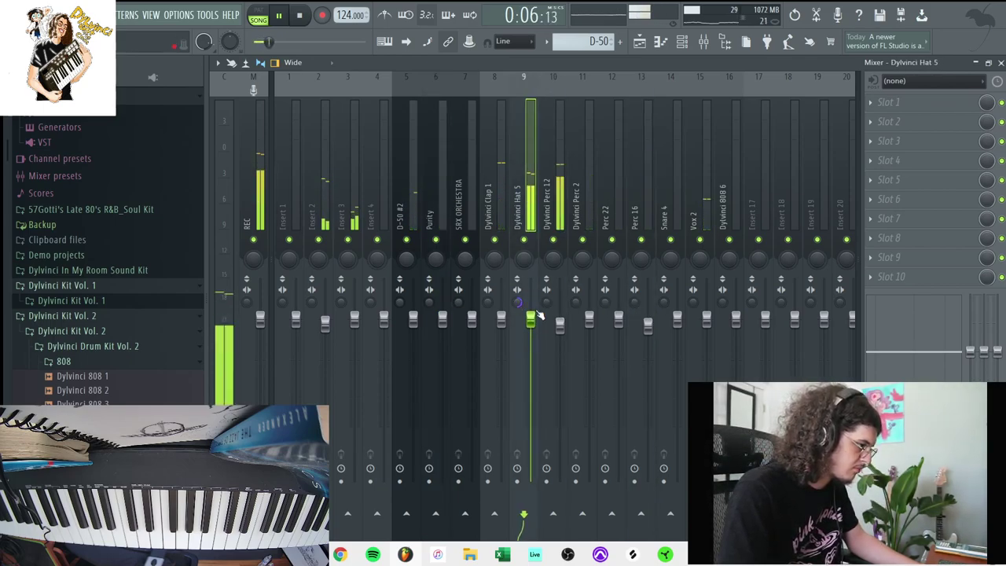
Pull the Dylvinci Perc 12 fader down further, lower the Vox 2 and Dylvinci 808 6 faders, and select the master track
mouse_move(559, 326)
left_mouse_down()
mouse_move(532, 323)
mouse_move(561, 344)
left_mouse_up()
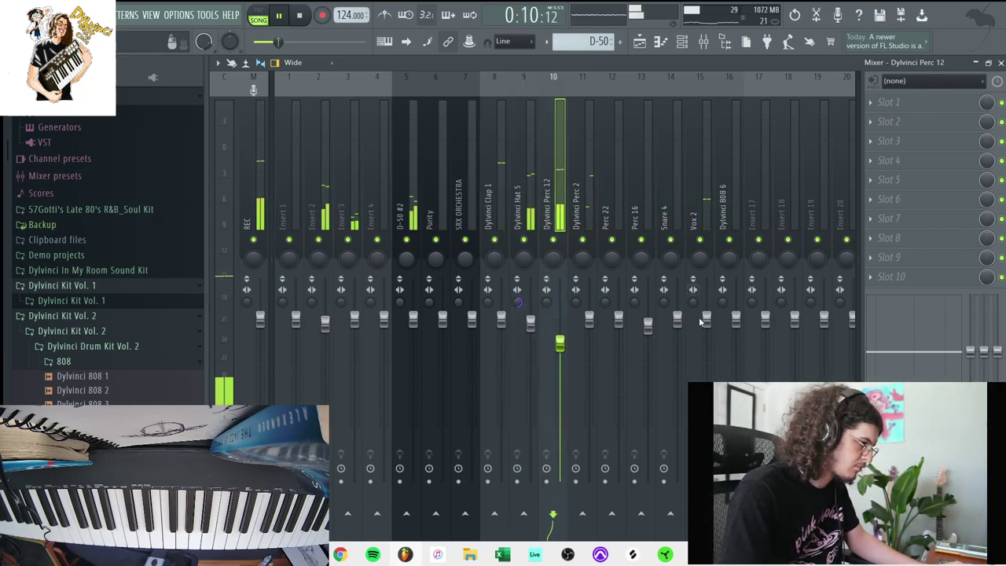
left_click_drag(707, 318, 737, 337)
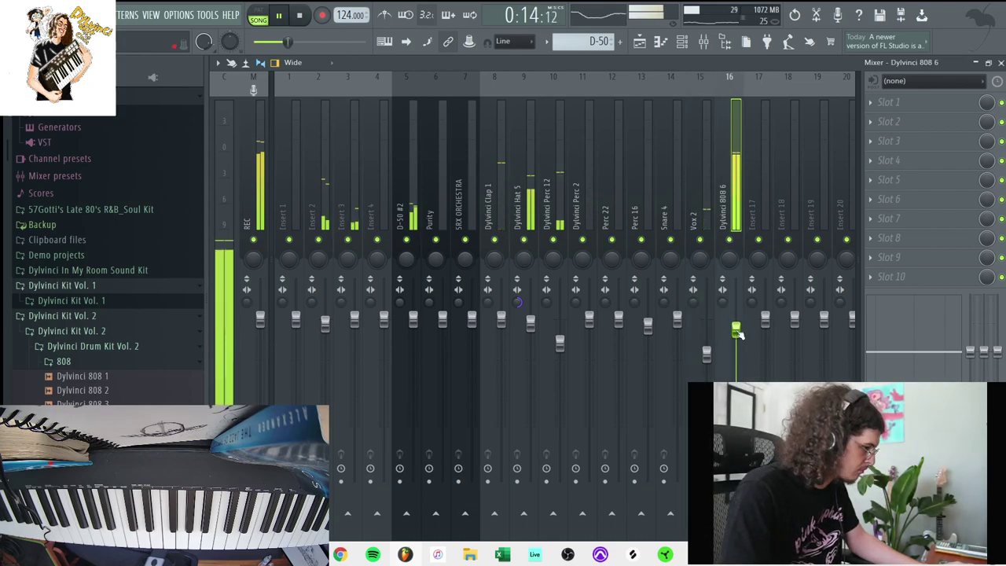
left_click(268, 166)
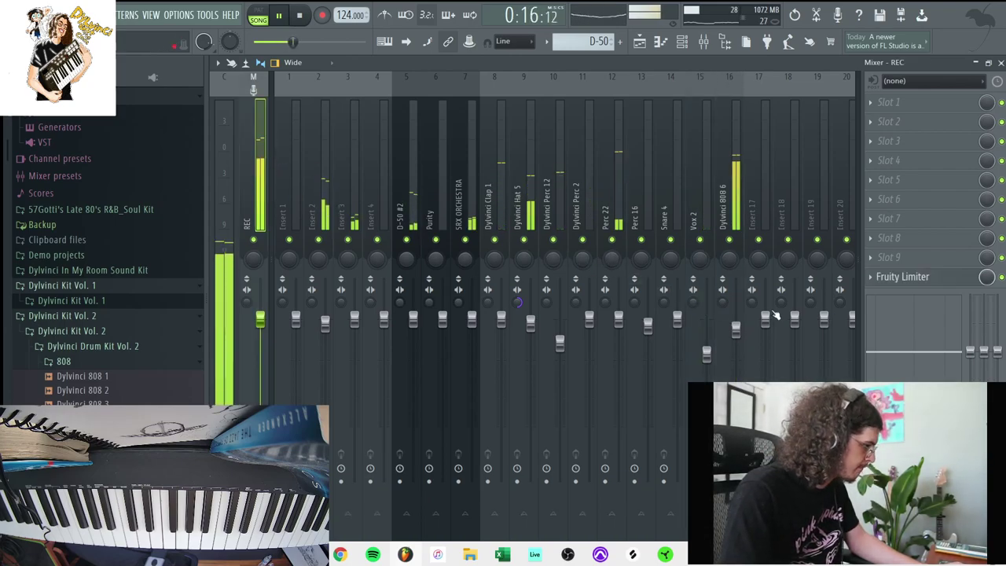
Inspect the master track's Fruity Limiter while the song plays, check the playlist and channel rack, and return to the mixer
left_click(902, 277)
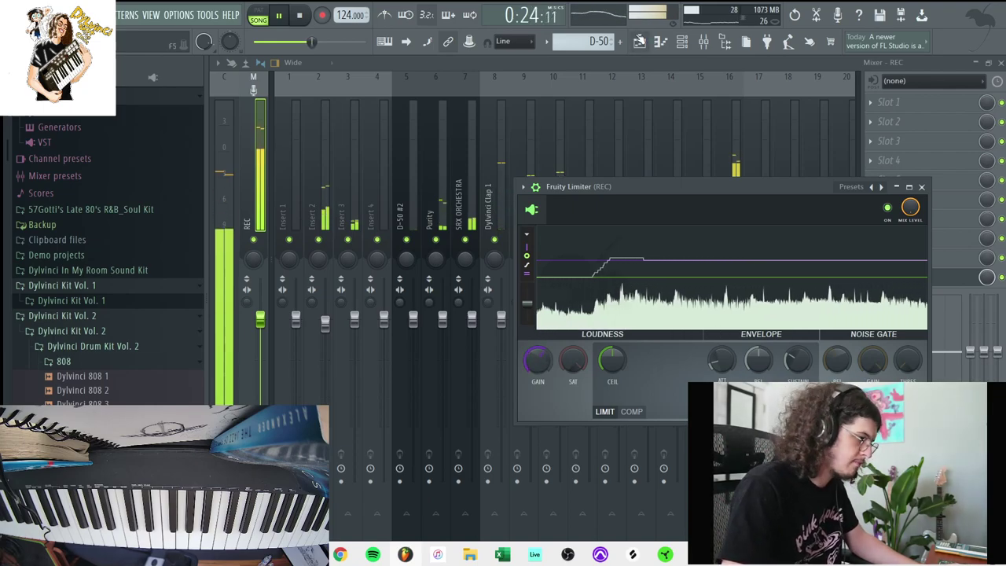
left_click(640, 41)
left_click(683, 43)
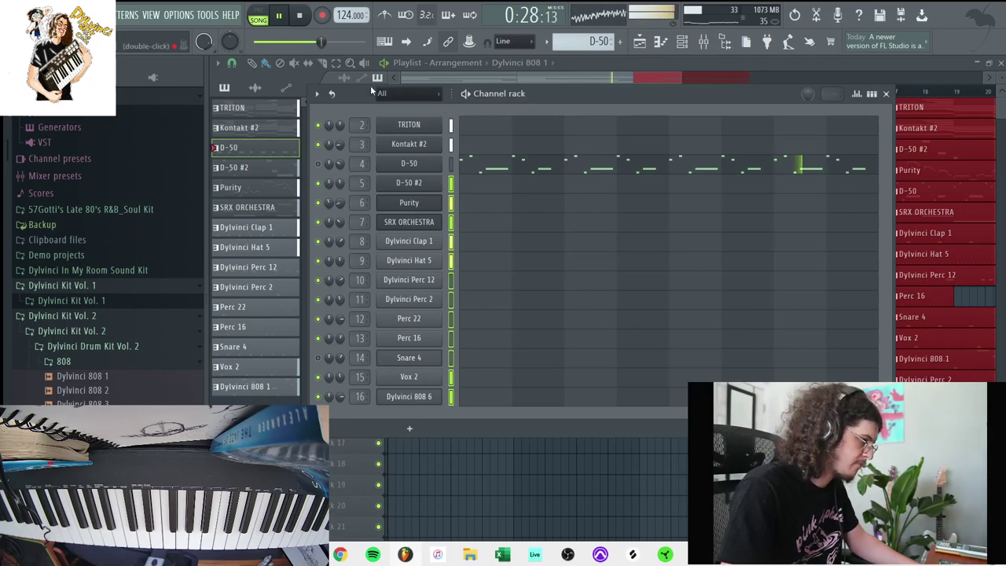
key("F9")
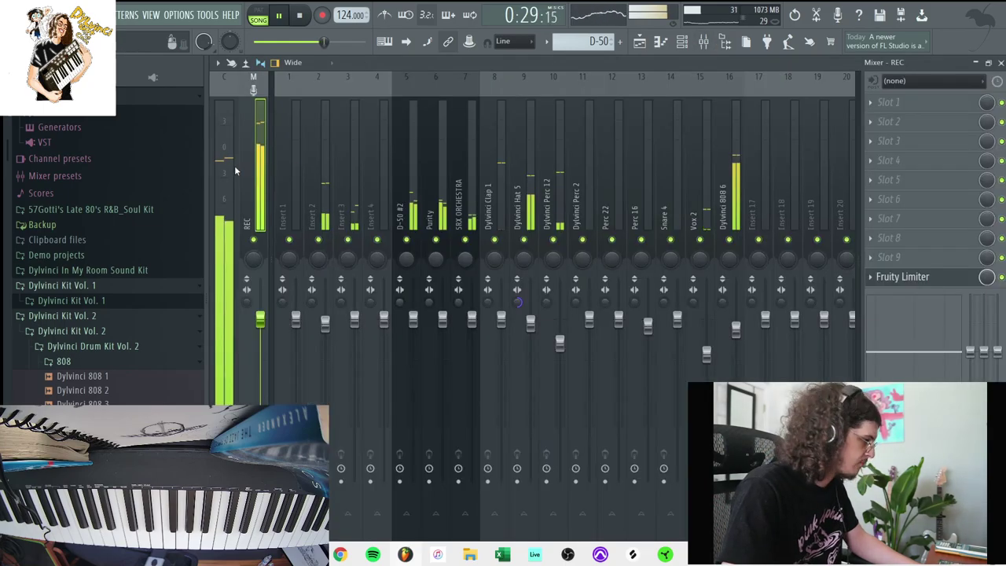
left_click(871, 149)
mouse_move(881, 157)
left_click(676, 25)
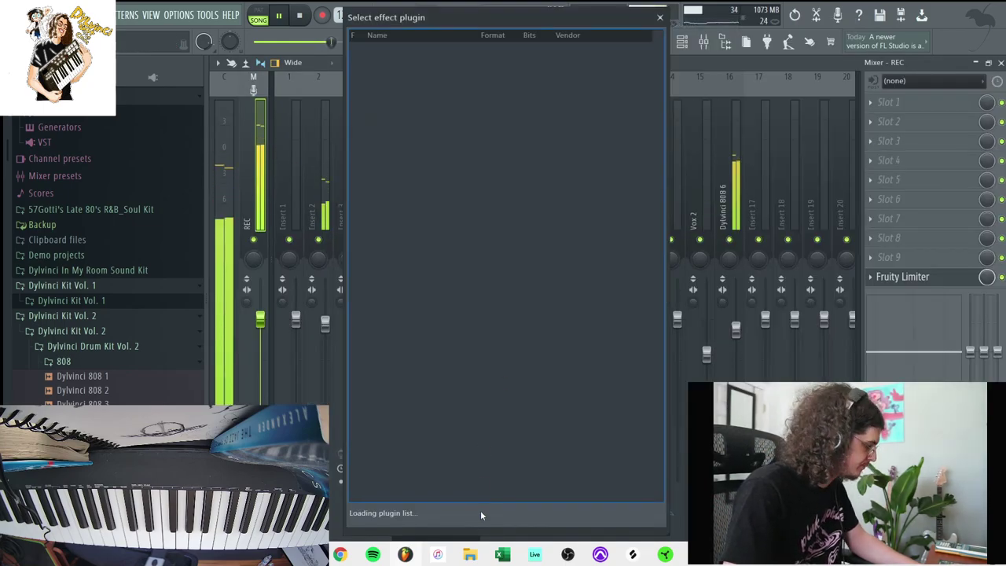
left_click(660, 17)
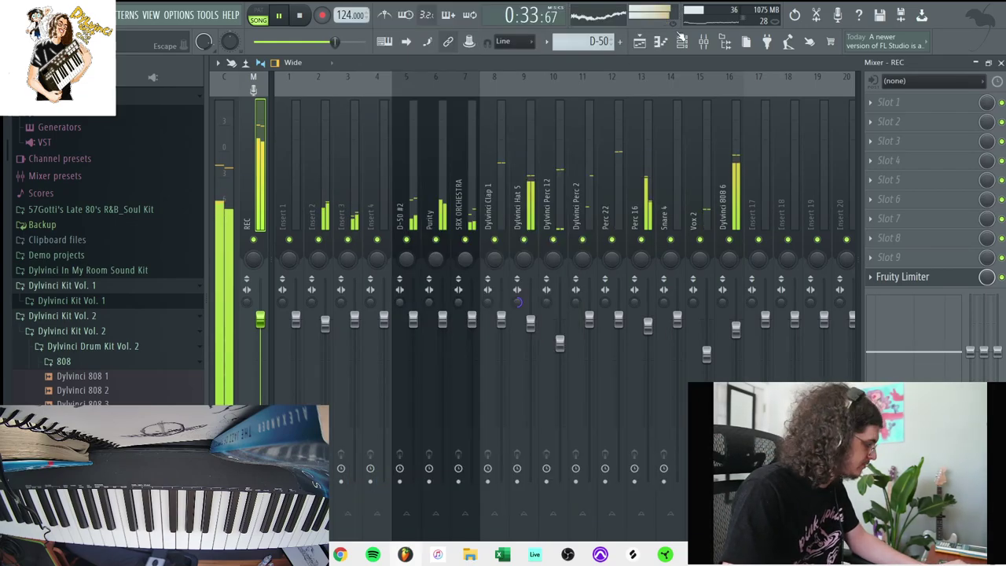
key("F6")
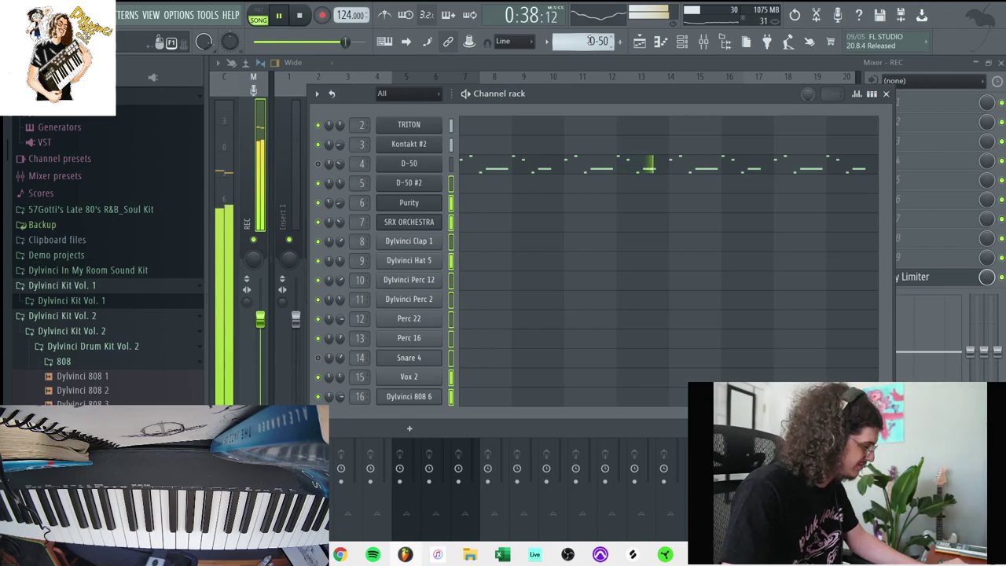
Trim the first Dylvinci Hat 5 clip to start at bar 5 and extend the first Dylvinci 808 1 clip's start back to bar 5
left_click(640, 43)
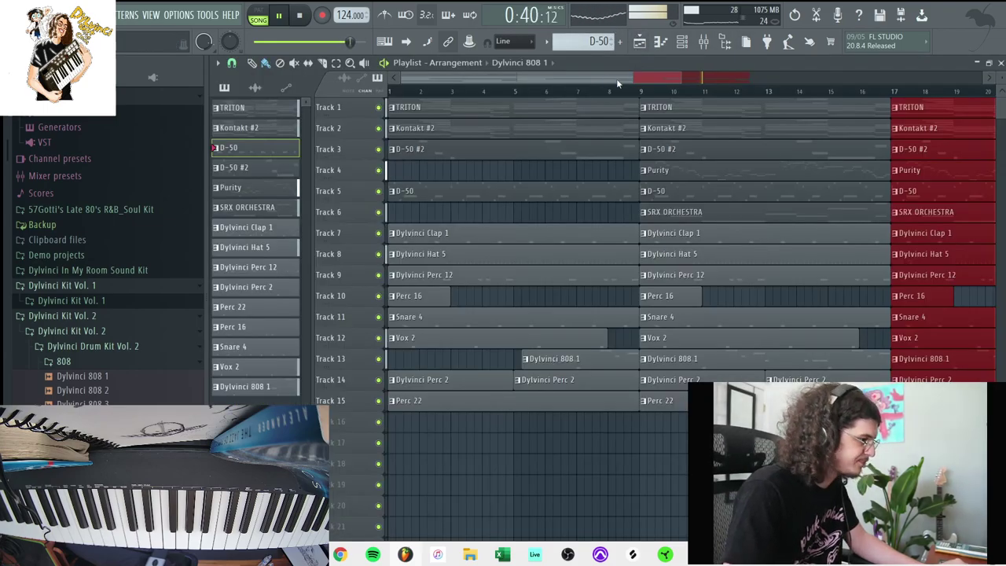
left_click_drag(616, 78, 781, 82)
key("space")
key("space")
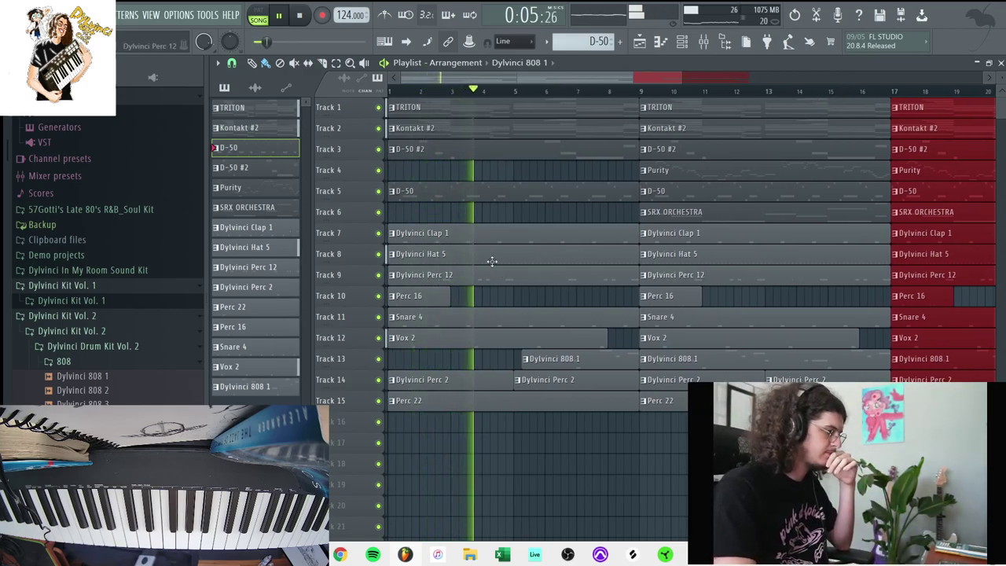
key("space")
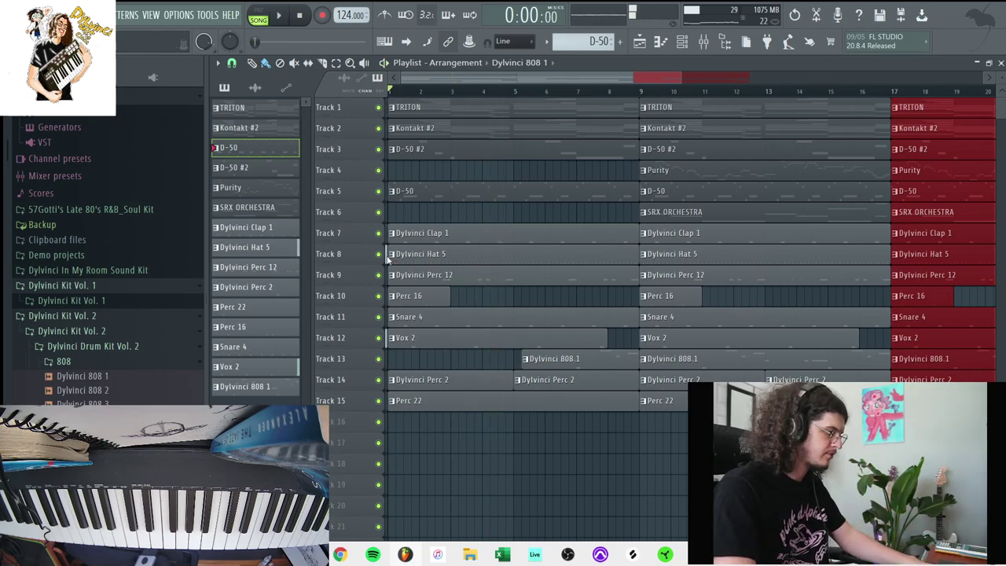
left_click_drag(390, 253, 516, 253)
key("space")
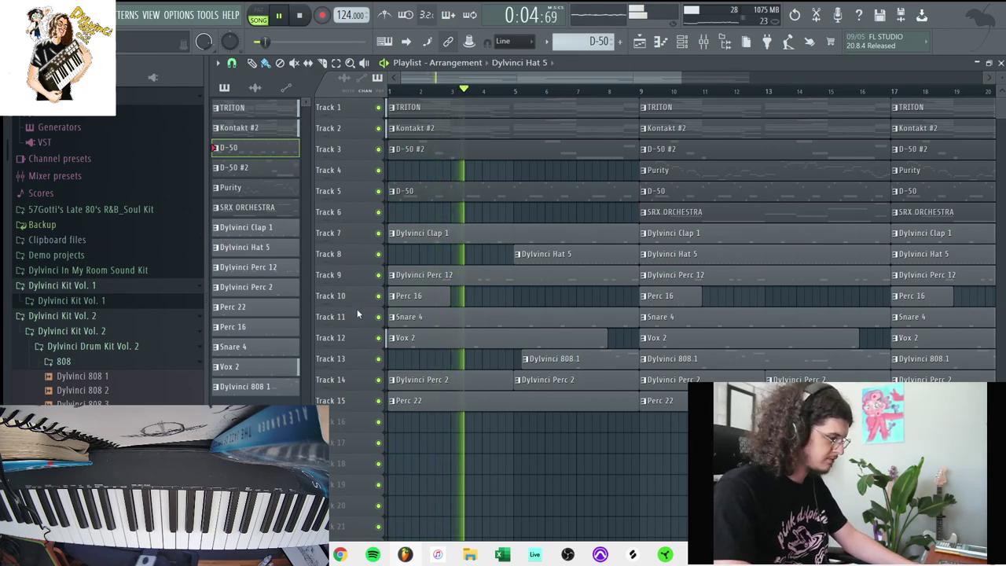
mouse_move(518, 358)
left_mouse_down()
mouse_move(455, 372)
mouse_move(445, 359)
mouse_move(512, 358)
left_mouse_up()
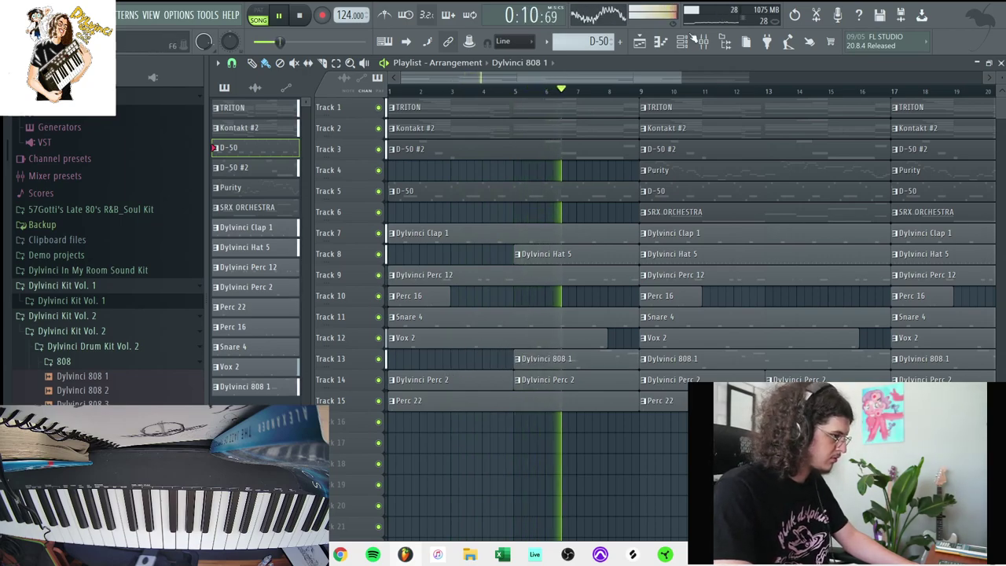
Raise the Dylvinci Hat 5 sample's trim, slightly lower its time-stretching pitch, and play the song to hear the change
double_click(394, 192)
key("space")
left_click(409, 260)
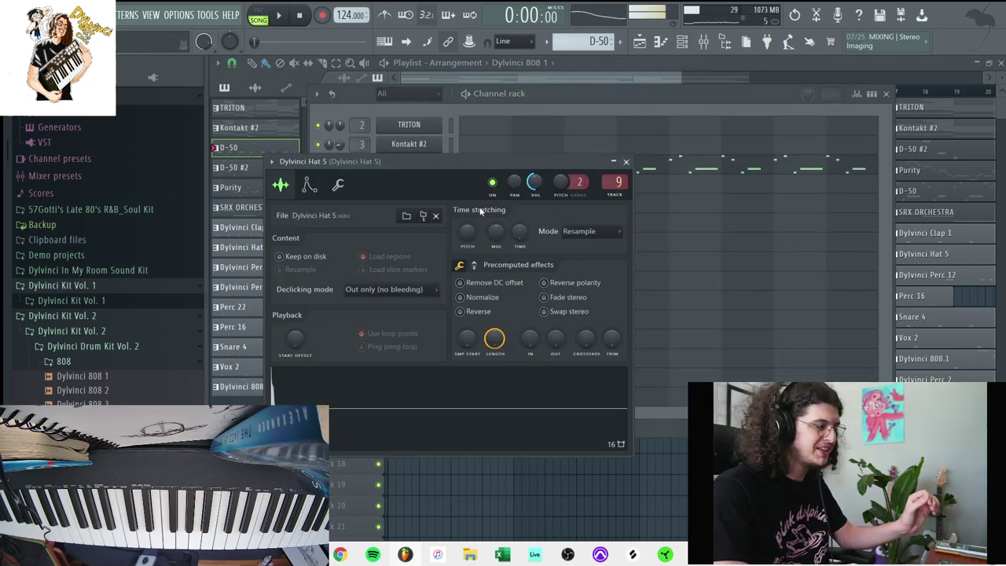
left_click_drag(612, 340, 612, 267)
left_click_drag(467, 235, 467, 249)
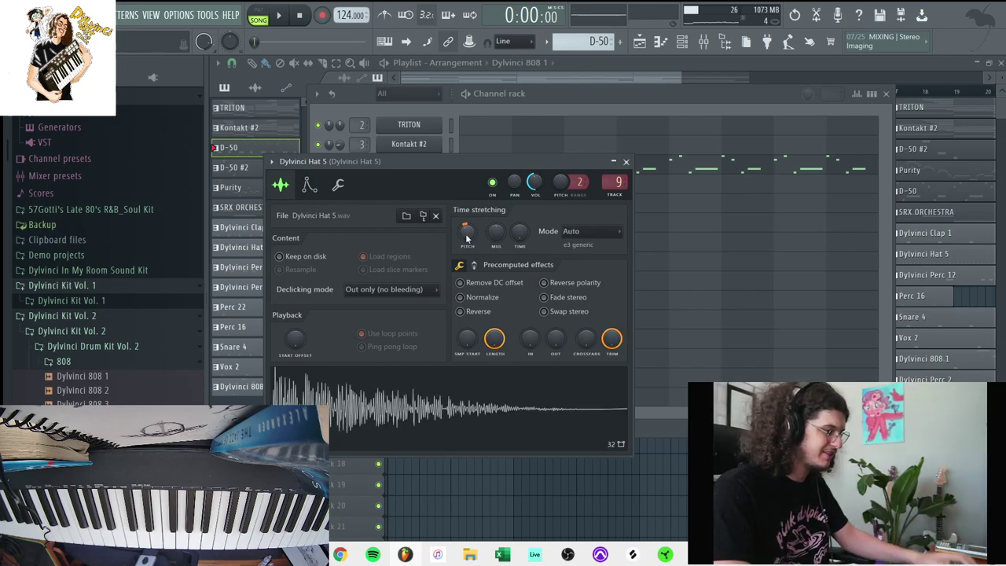
key("space")
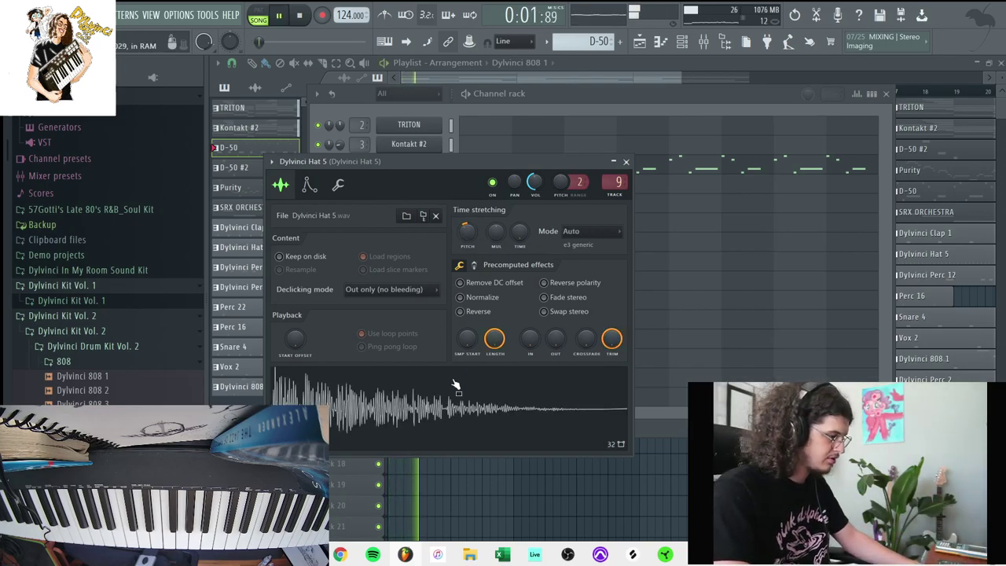
left_click(637, 91)
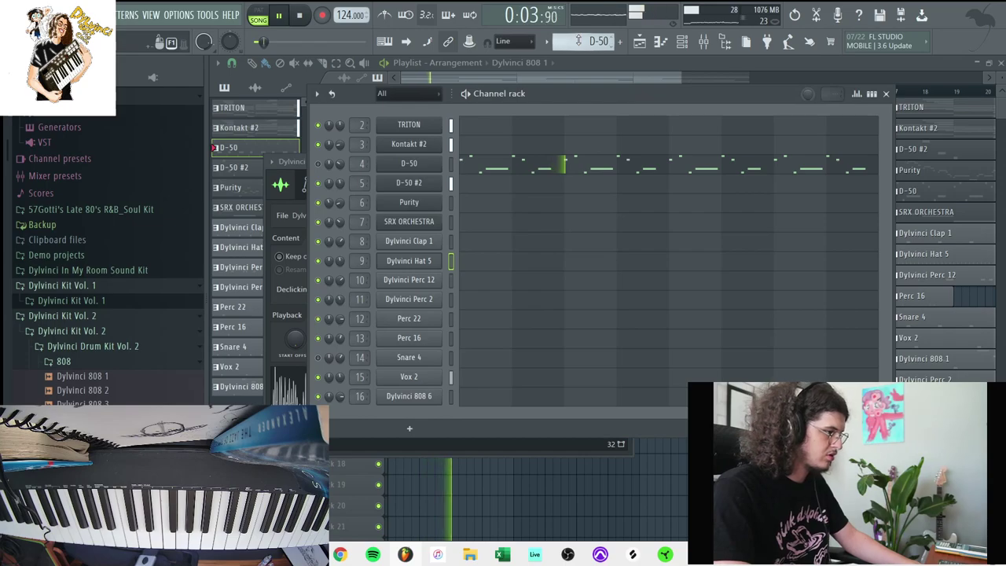
Extend the first Dylvinci Hat 5 clip on Track 8 so that it starts at bar 3
left_click(640, 42)
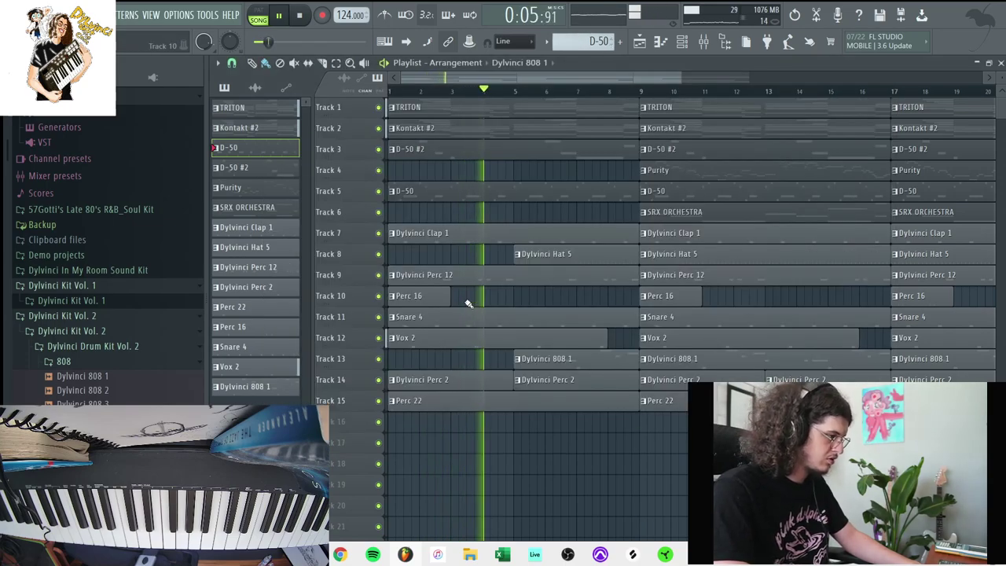
left_click(518, 257)
left_click(456, 262)
left_click_drag(513, 259, 389, 259)
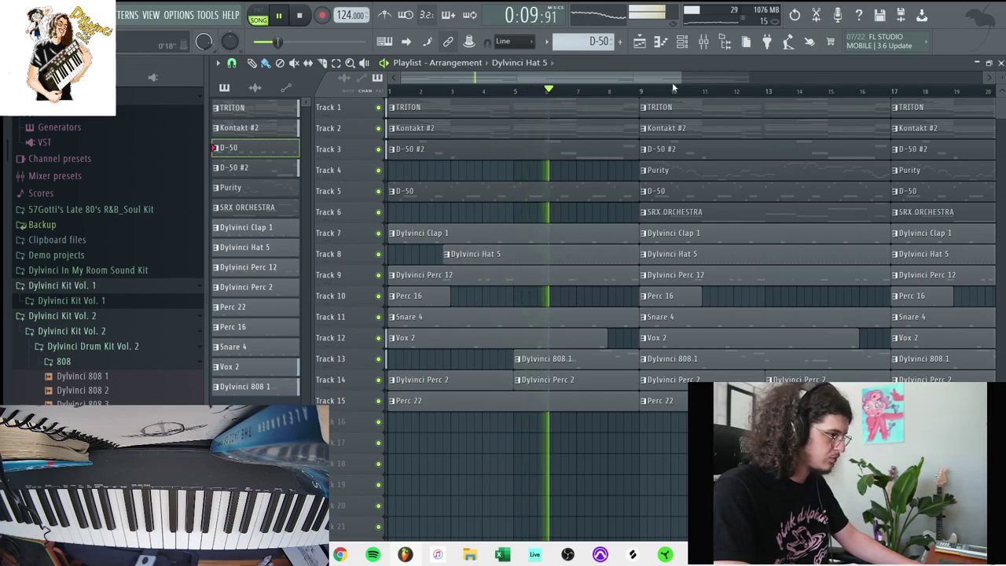
key("F6")
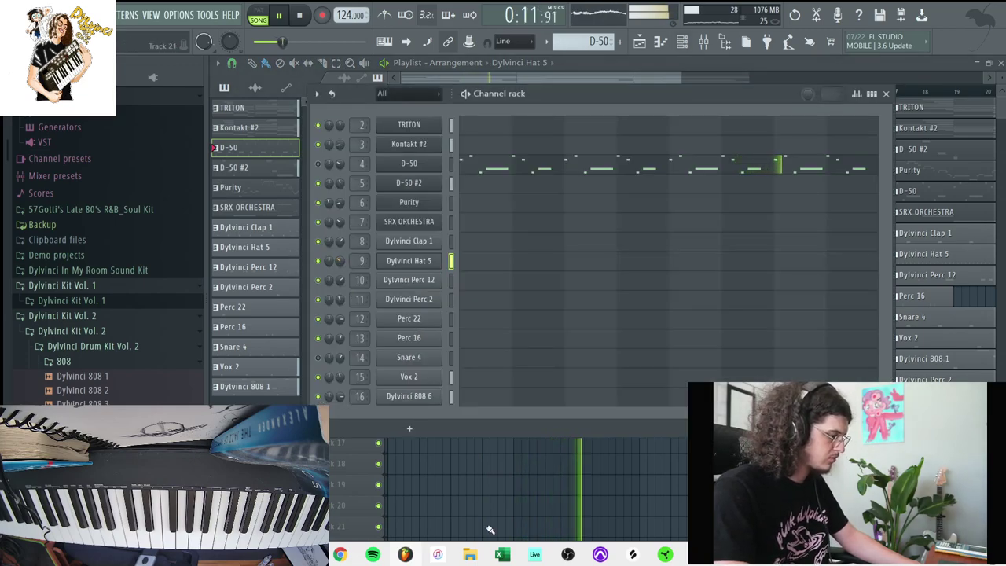
key("F6")
left_click(450, 257)
left_click(455, 260)
left_click_drag(441, 260, 448, 261)
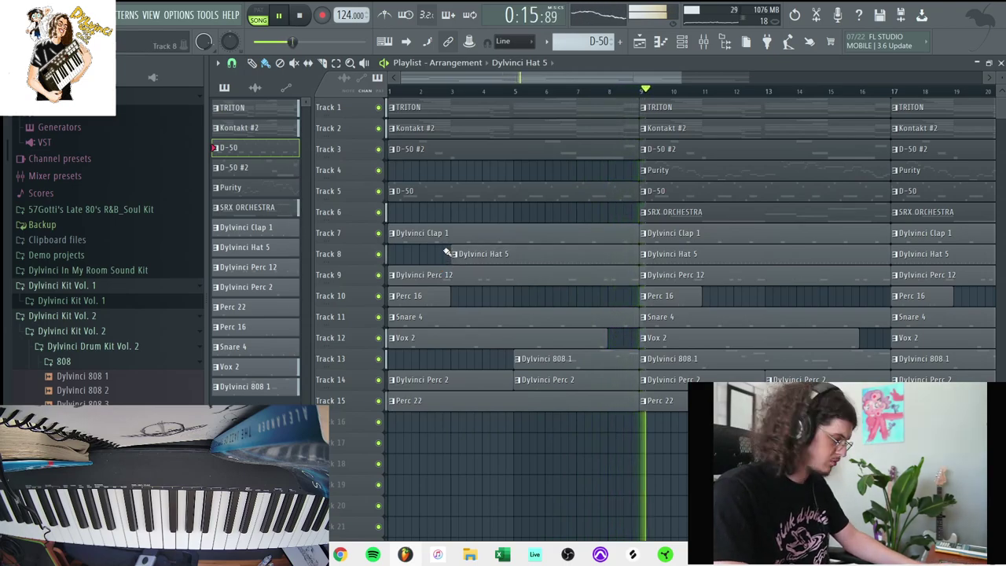
Select the Purity pattern in the channel rack and stop song playback
key("F6")
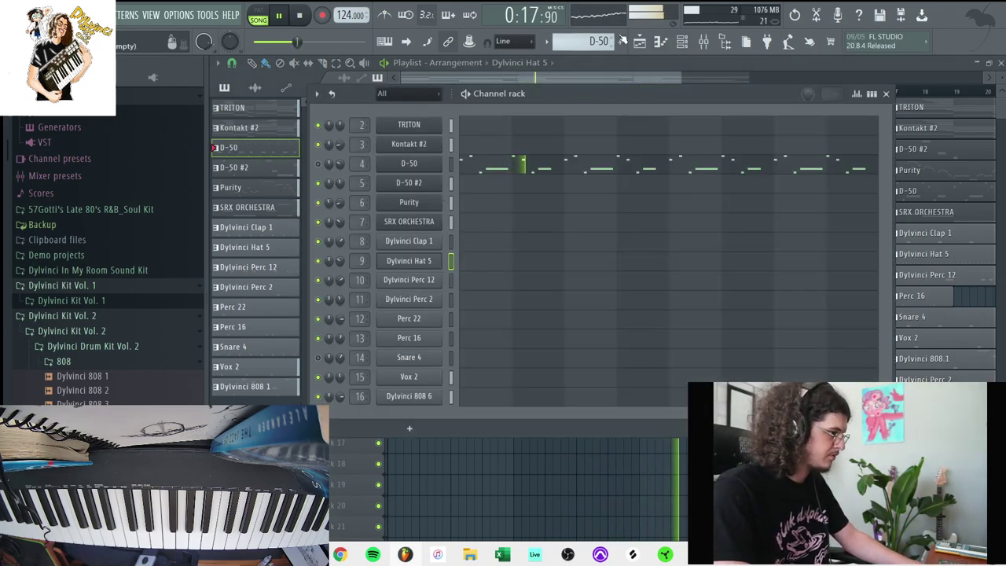
key("Down")
key("Down")
key("Down")
key("Down")
key("space")
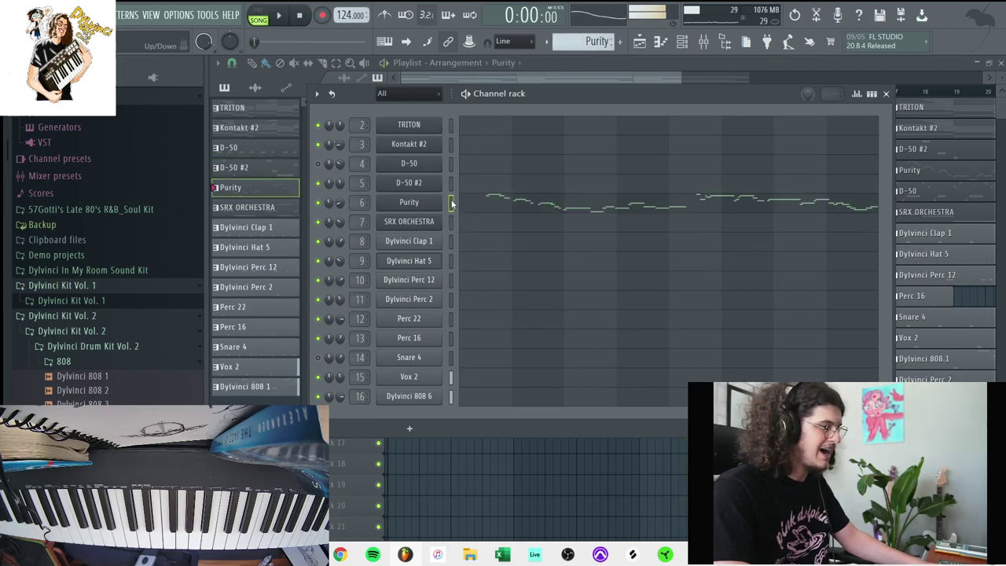
key("F6")
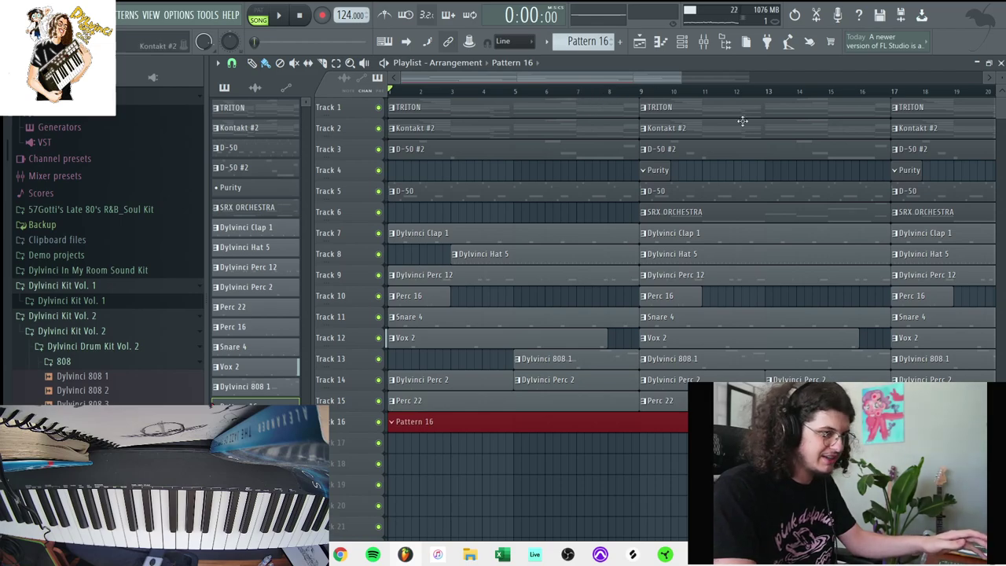
Record a Purity melody into Pattern 16 over the song, turn recording off, and play the take from the start
left_click(322, 16)
left_click(510, 339)
left_click(276, 18)
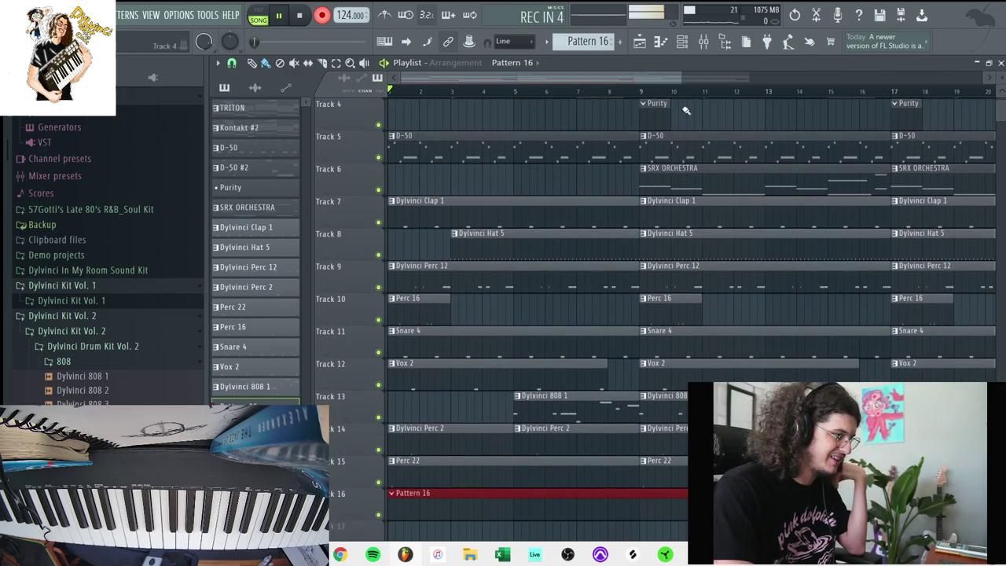
left_click(684, 46)
left_click(684, 47)
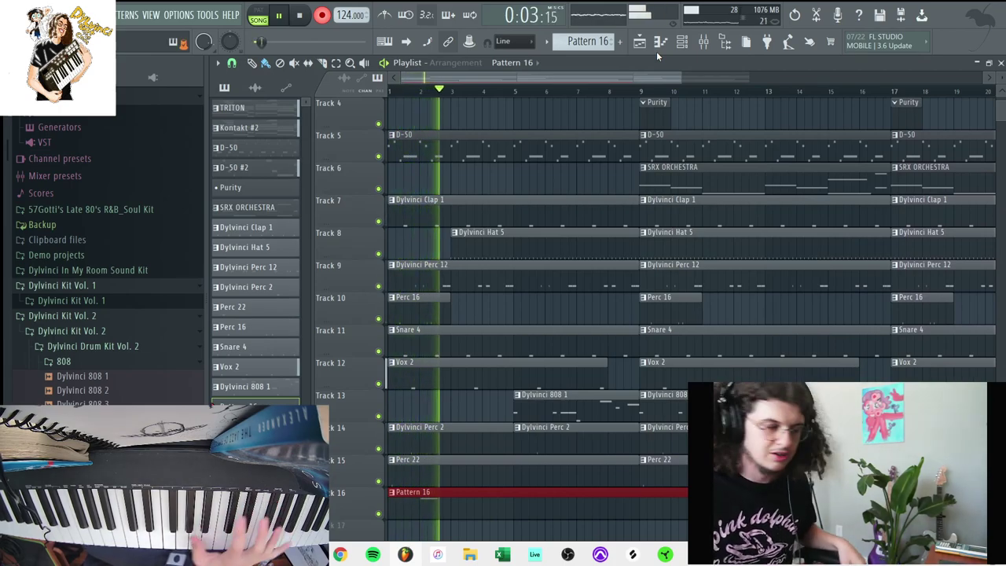
key("space")
left_click(681, 44)
key("space")
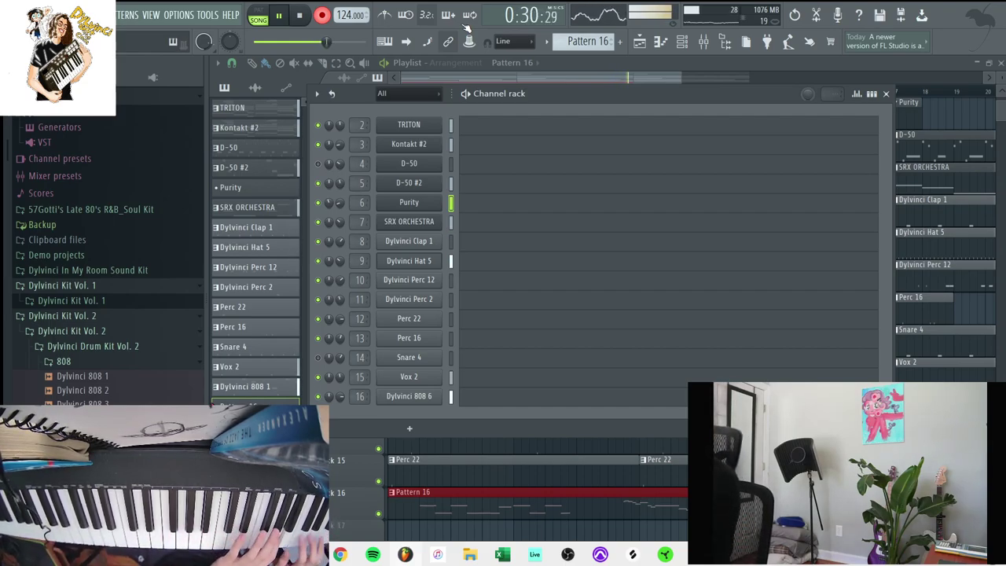
left_click(300, 15)
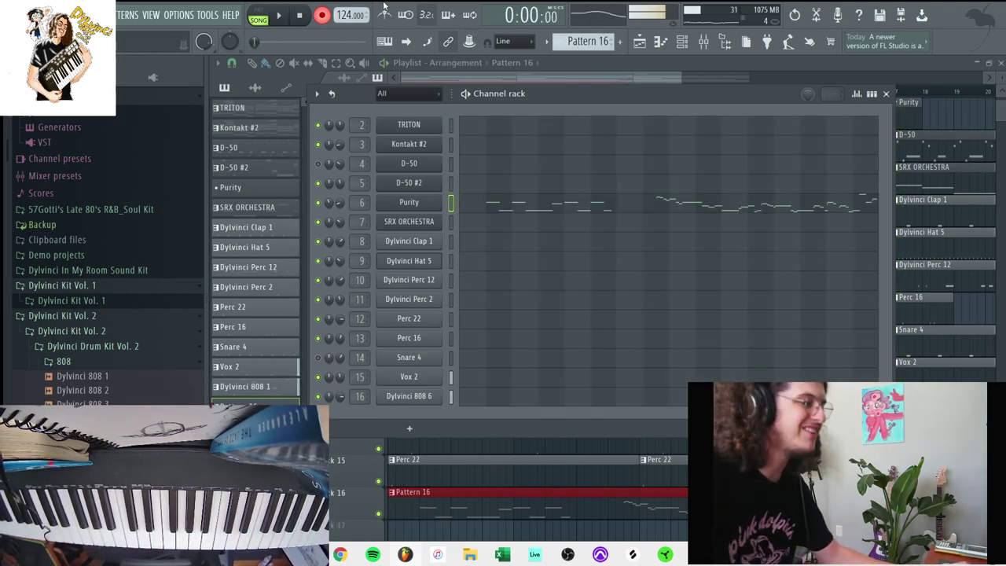
key("space")
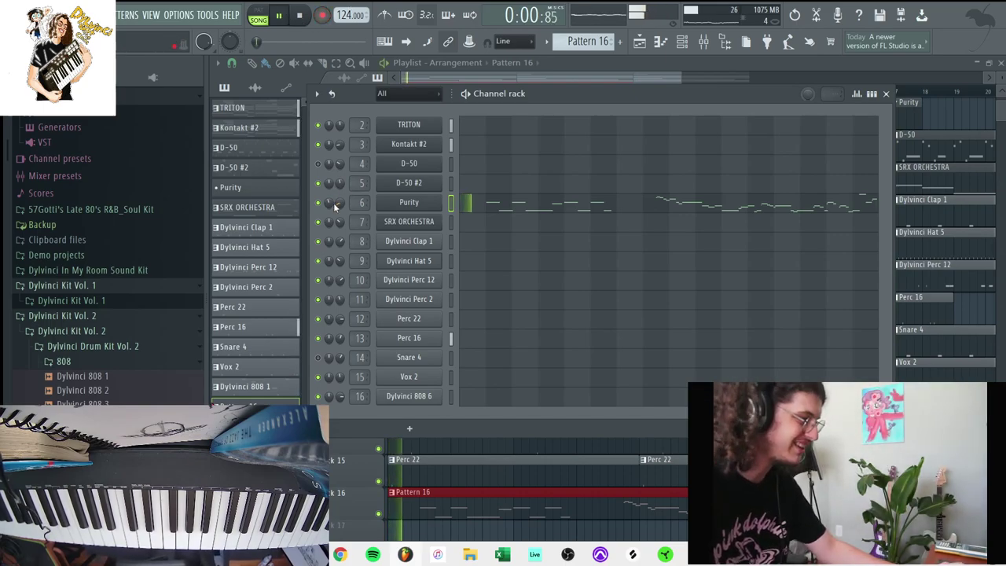